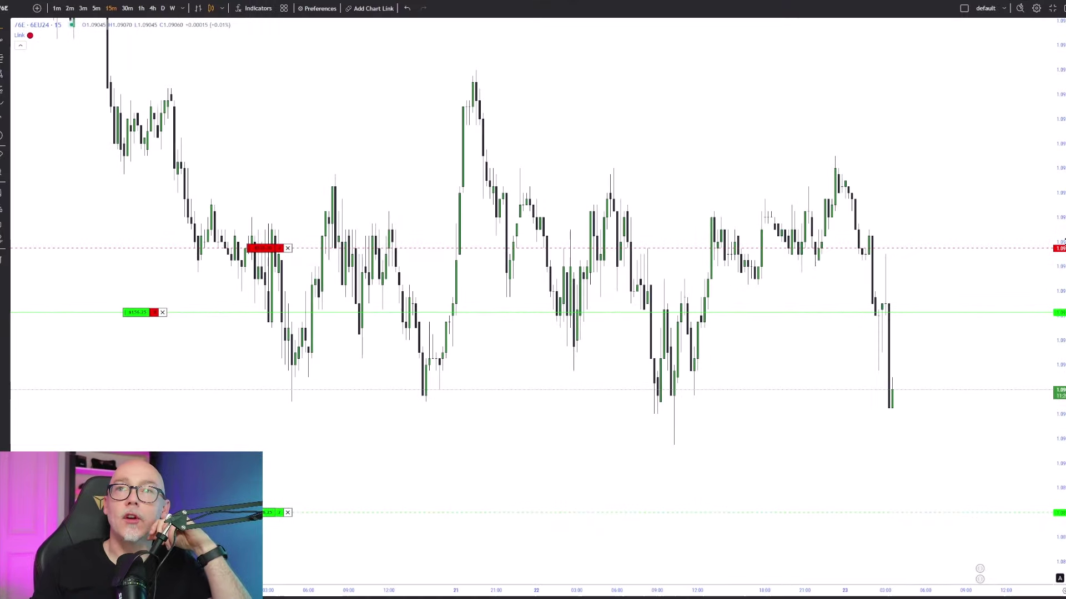
# - Zoom and pan the 6E chart until the recent sessions before the drop fill the view
pyautogui.scroll(2, 632, 141)
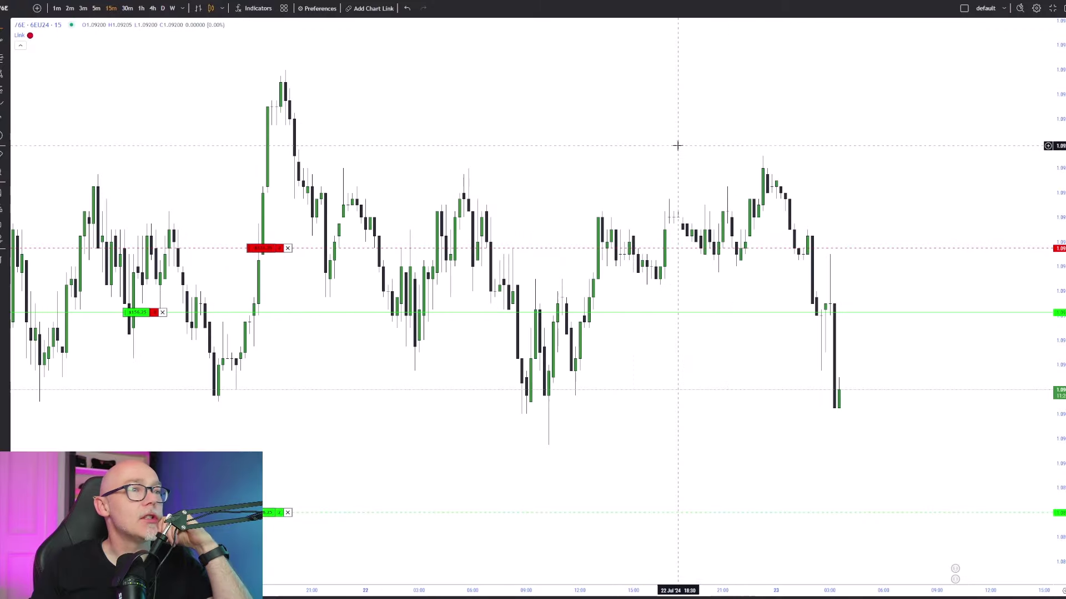
pyautogui.scroll(2, 678, 145)
pyautogui.moveTo(851, 166); pyautogui.dragTo(841, 148)
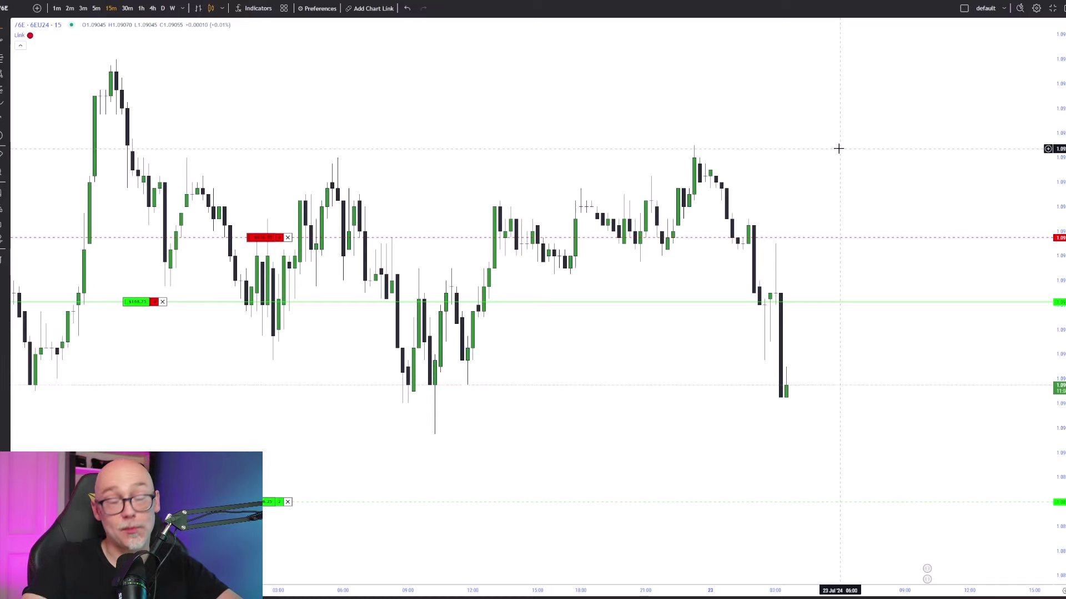
pyautogui.scroll(-1, 555, 99)
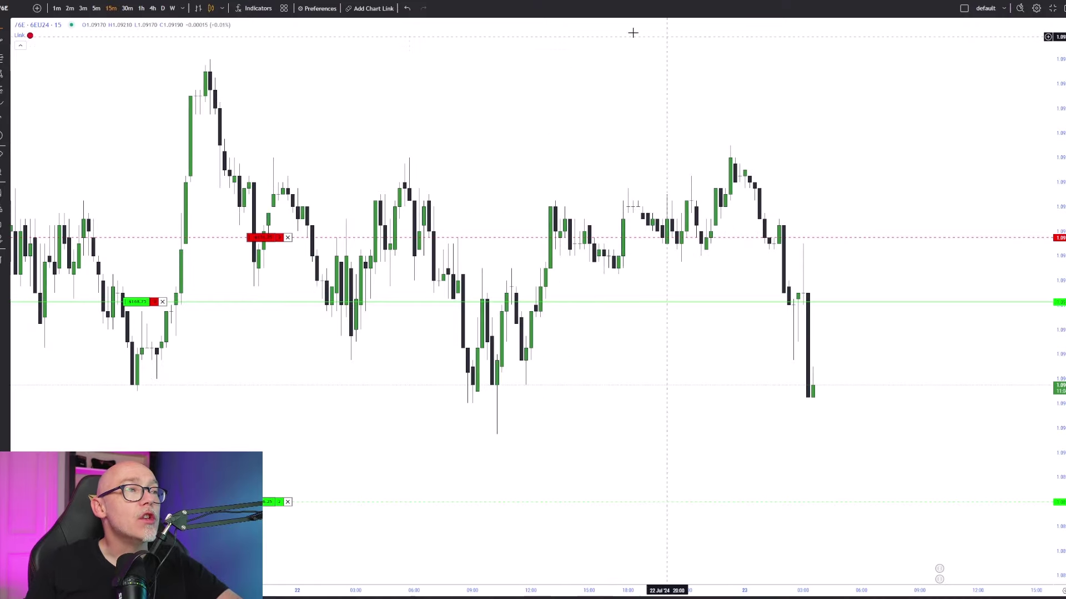
pyautogui.moveTo(462, 135); pyautogui.dragTo(513, 128)
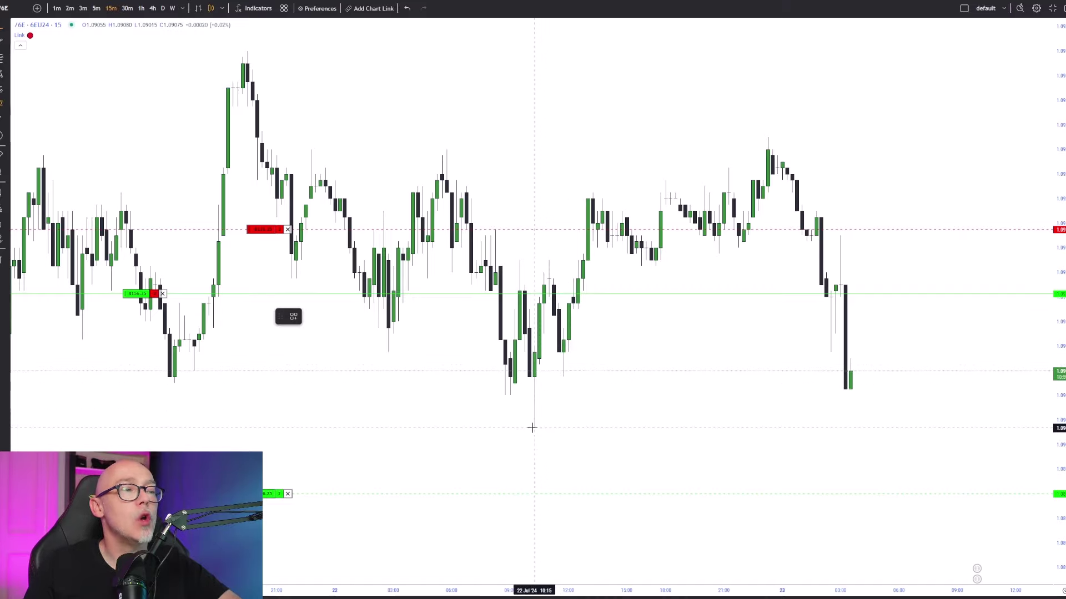
pyautogui.moveTo(534, 428); pyautogui.dragTo(548, 258)
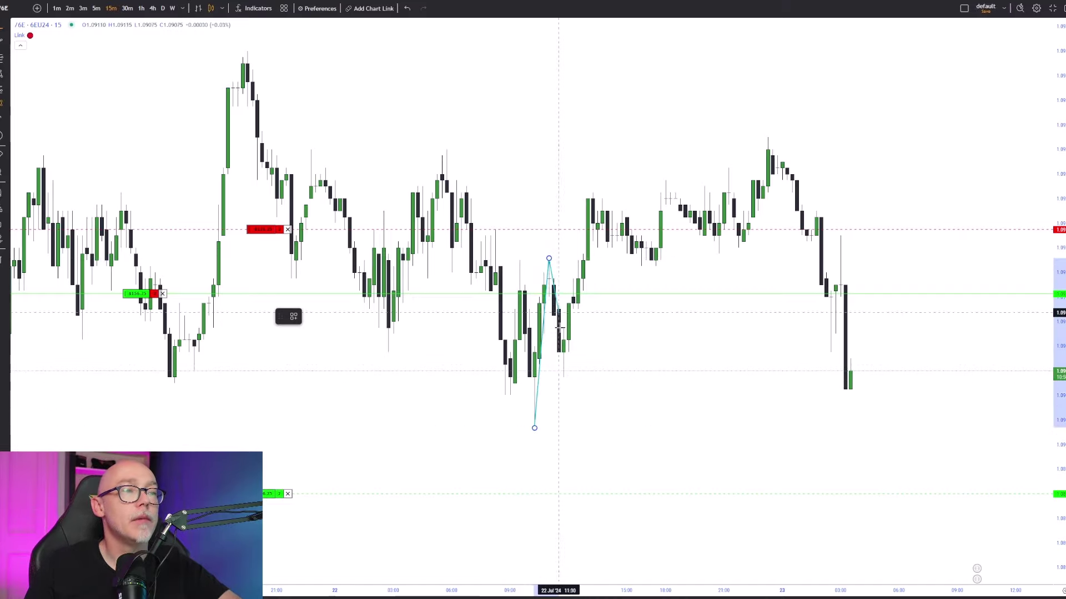
pyautogui.click(568, 377)
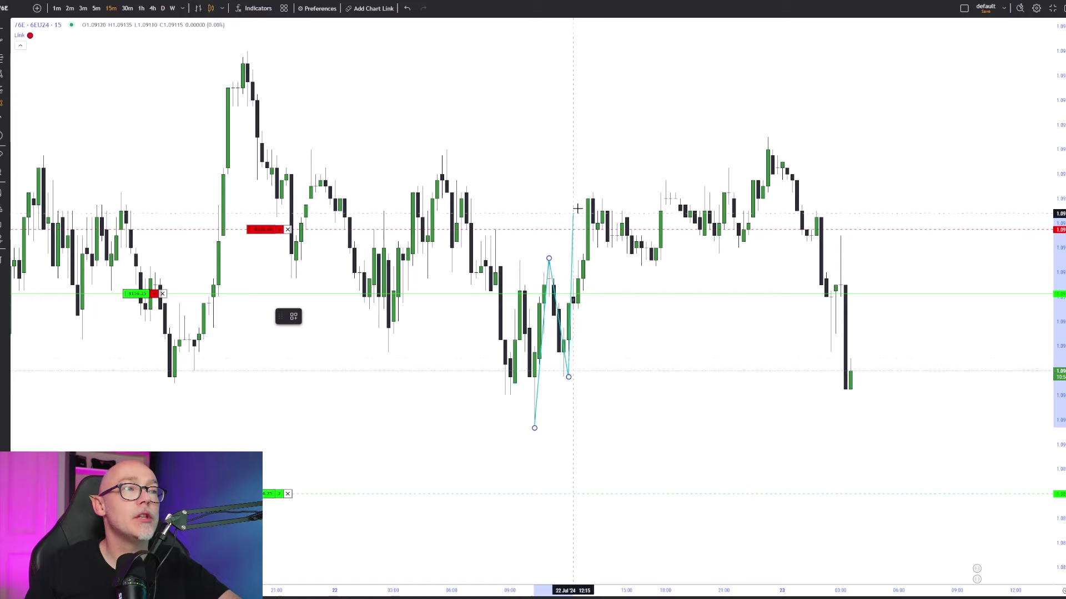
pyautogui.click(603, 189)
pyautogui.click(650, 274)
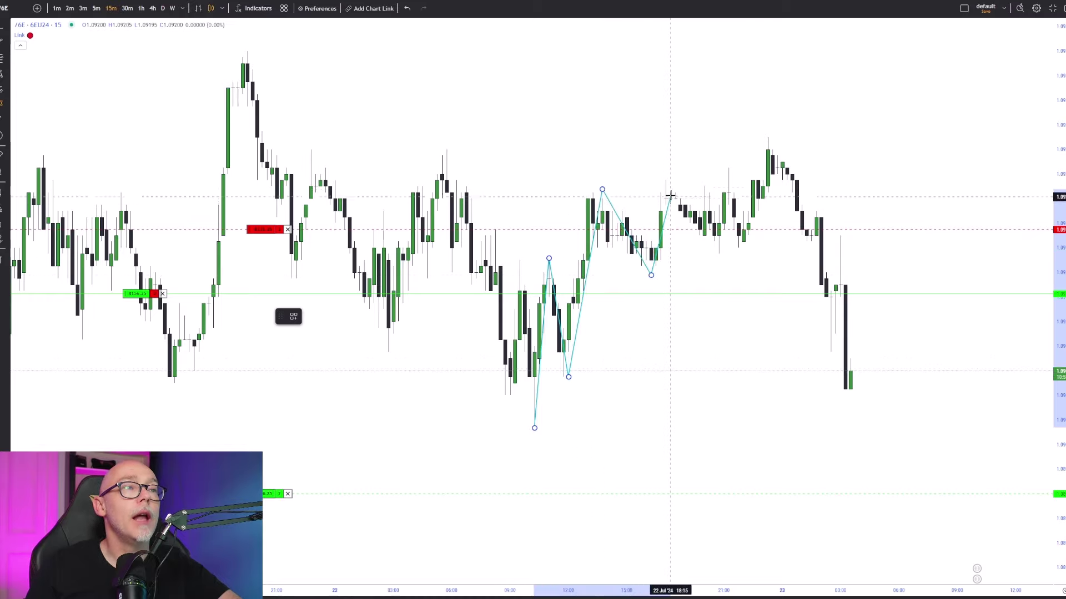
pyautogui.click(671, 176)
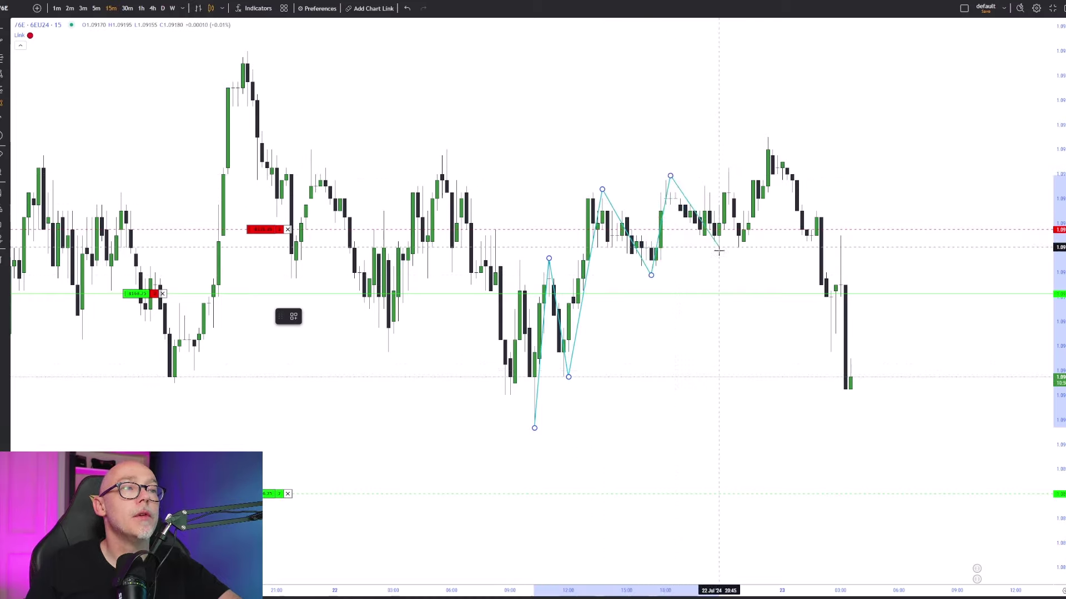
pyautogui.click(718, 253)
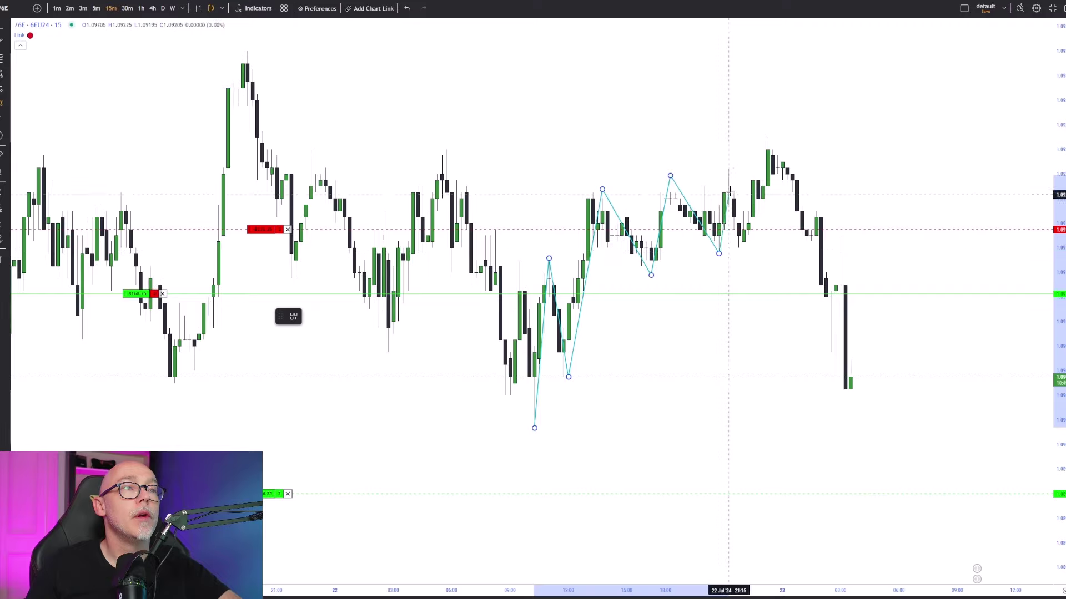
pyautogui.click(768, 132)
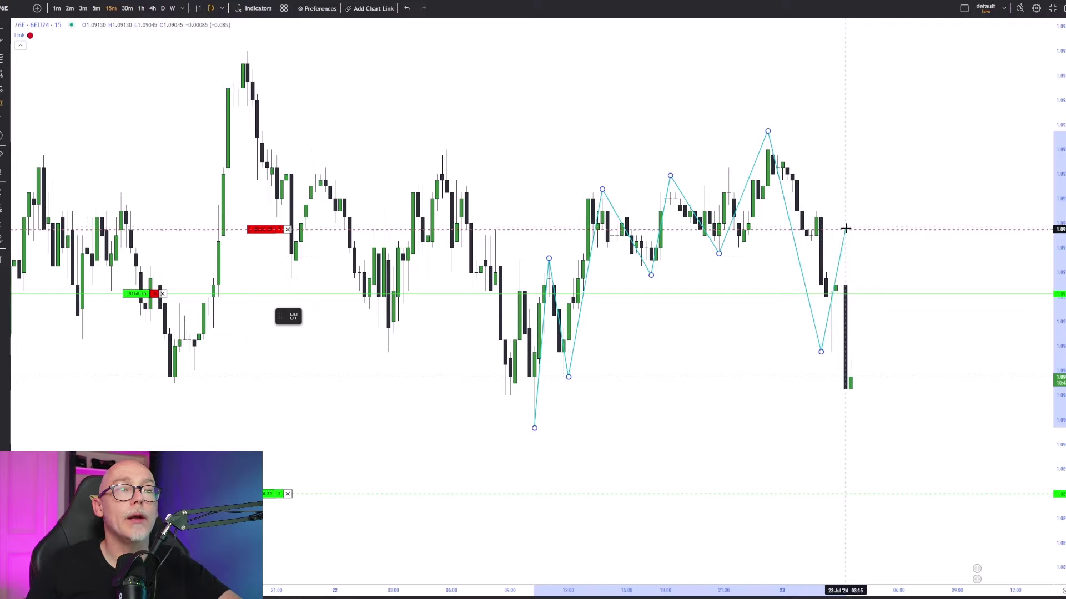
pyautogui.click(840, 228)
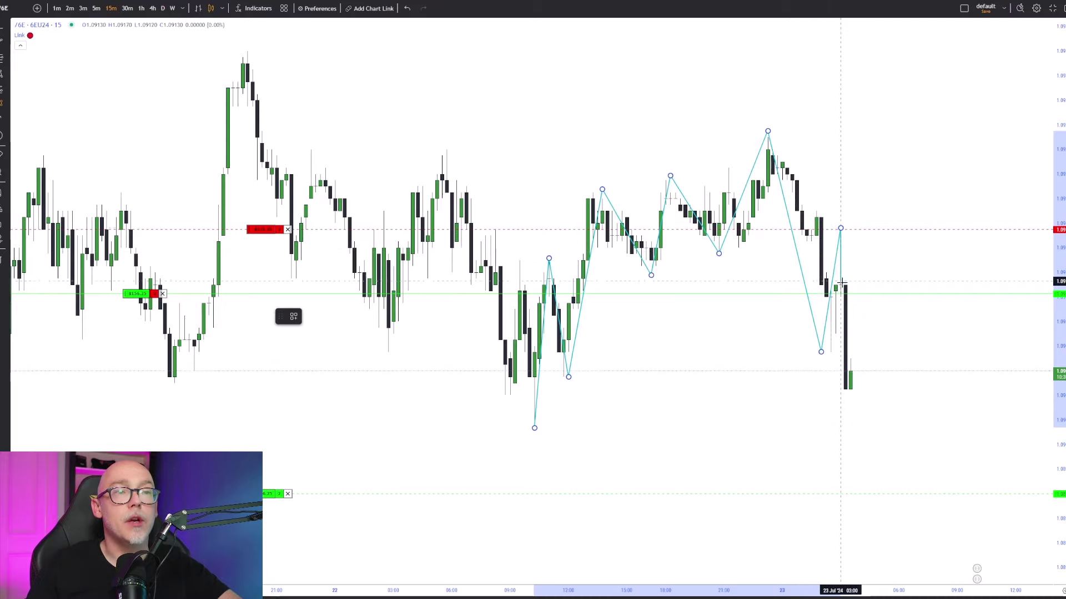
pyautogui.click(851, 304)
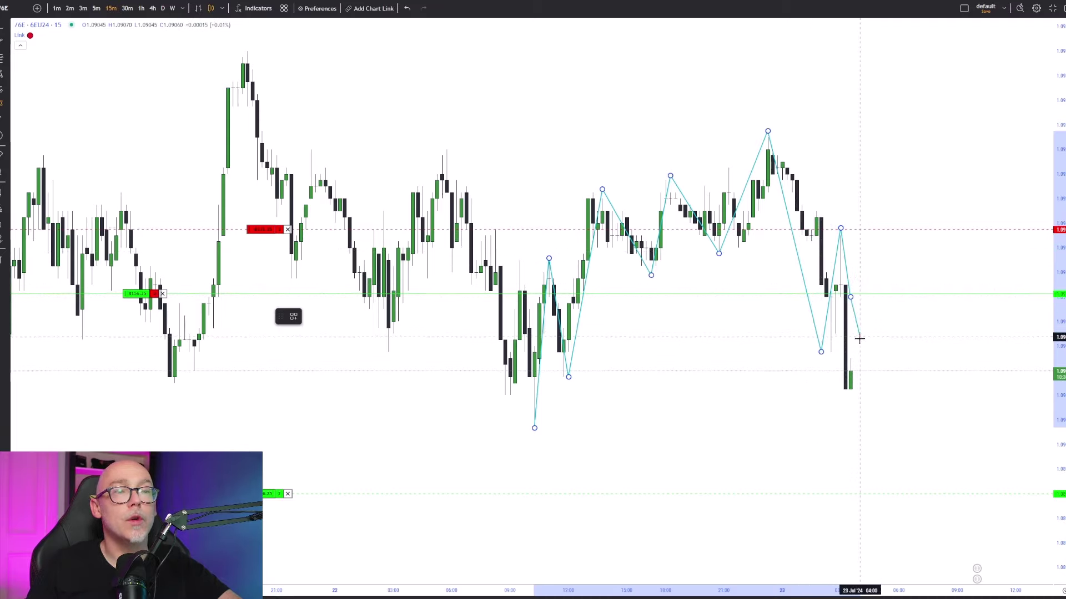
pyautogui.click(907, 498)
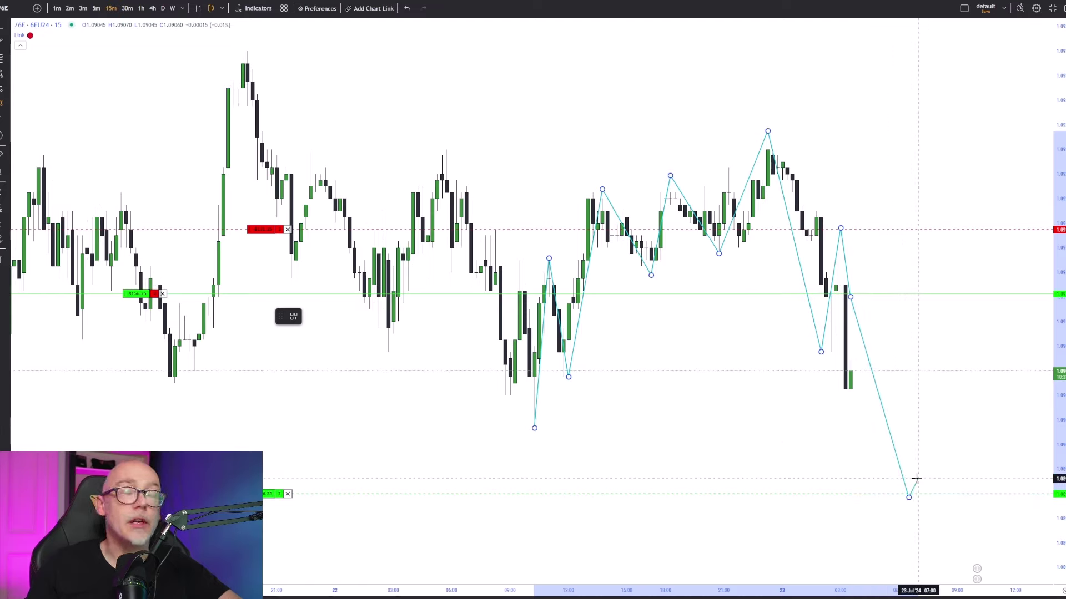
pyautogui.press('Escape')
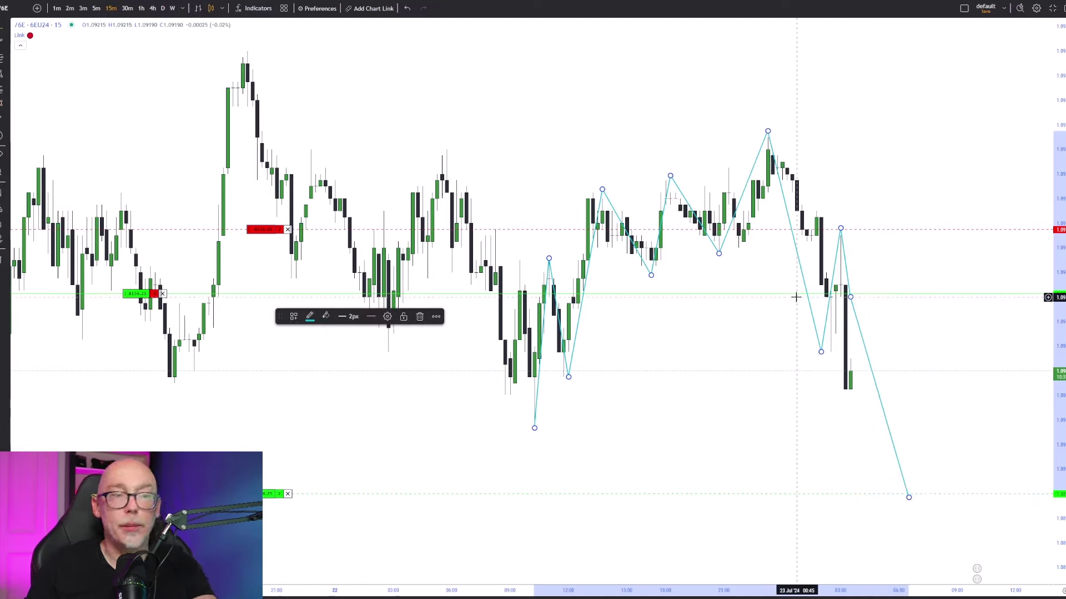
pyautogui.press('Delete')
# - Zoom to the breakdown candles and draw a pink zone over the gap, stretching past the drop
pyautogui.scroll(4, 828, 282)
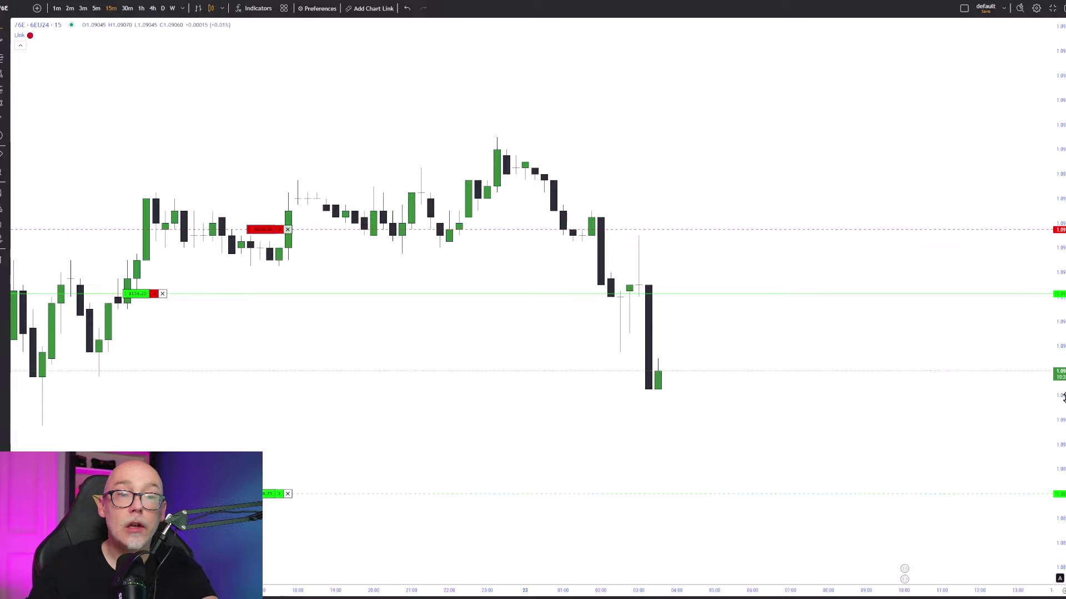
pyautogui.moveTo(1062, 397); pyautogui.dragTo(1062, 380)
pyautogui.scroll(3, 679, 230)
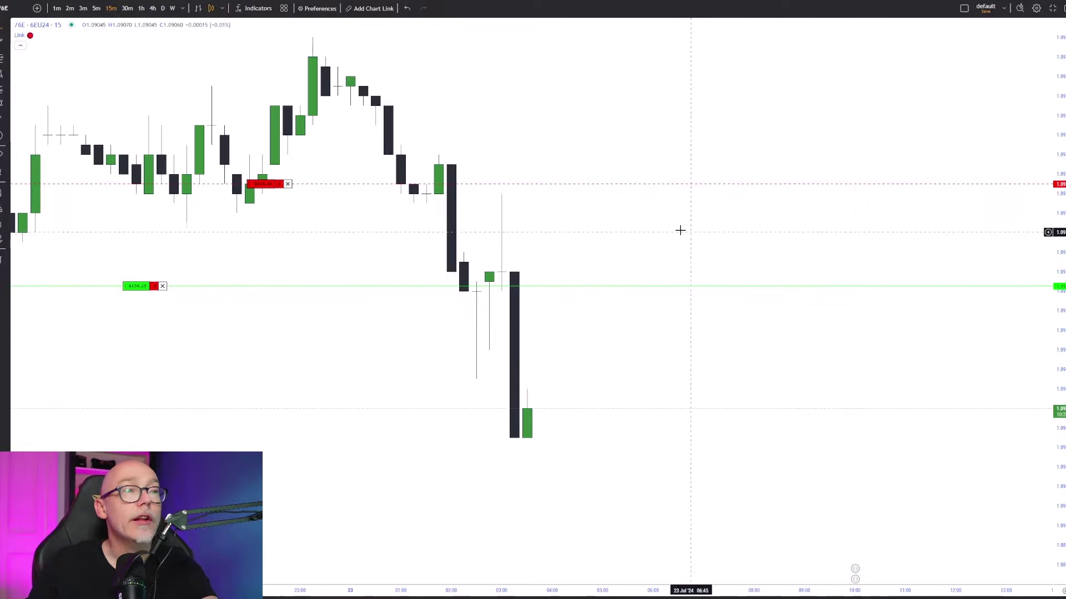
pyautogui.moveTo(680, 229); pyautogui.dragTo(788, 252)
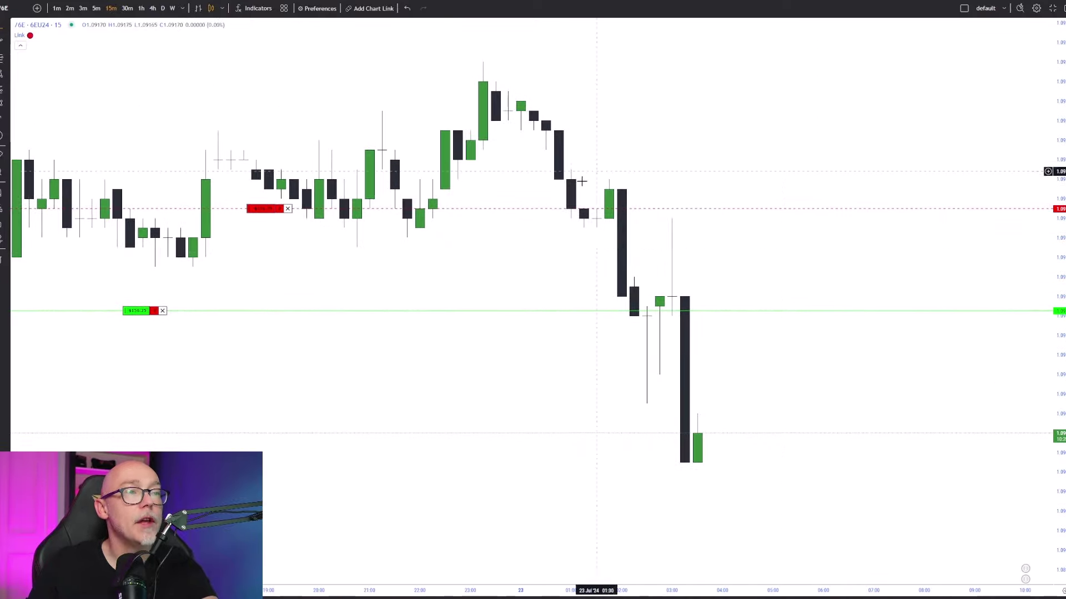
pyautogui.scroll(3, 835, 247)
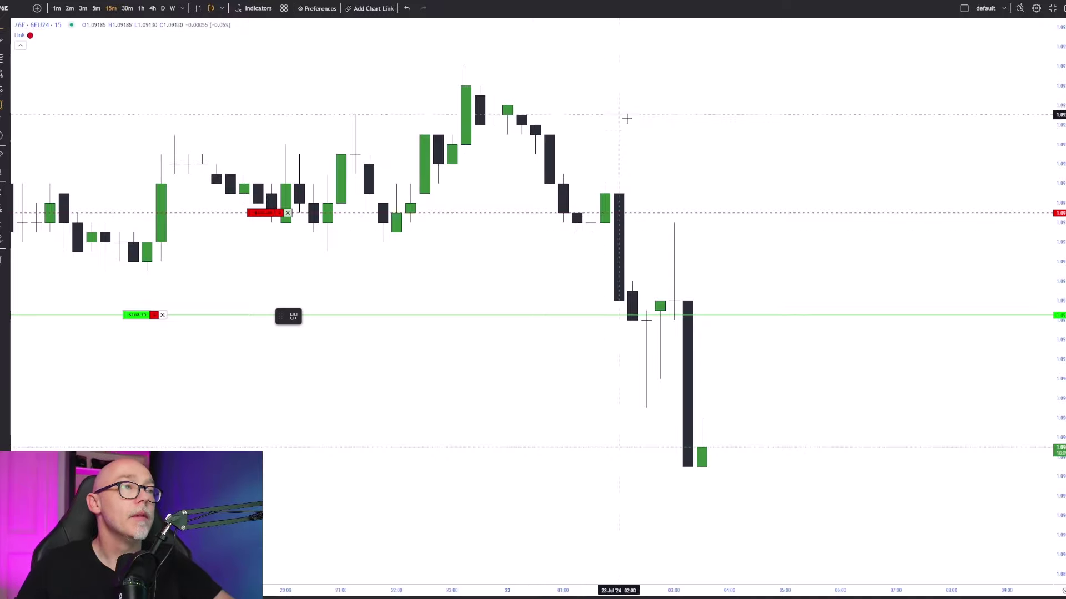
pyautogui.moveTo(607, 225)
pyautogui.mouseDown()
pyautogui.moveTo(629, 266)
pyautogui.moveTo(813, 269)
pyautogui.moveTo(816, 251)
pyautogui.moveTo(901, 255)
pyautogui.mouseUp()
# - Widen the pink gap zone further right and anchor a Fib retracement at the swing high
pyautogui.click(747, 156)
pyautogui.hscroll(-2, 752, 149)
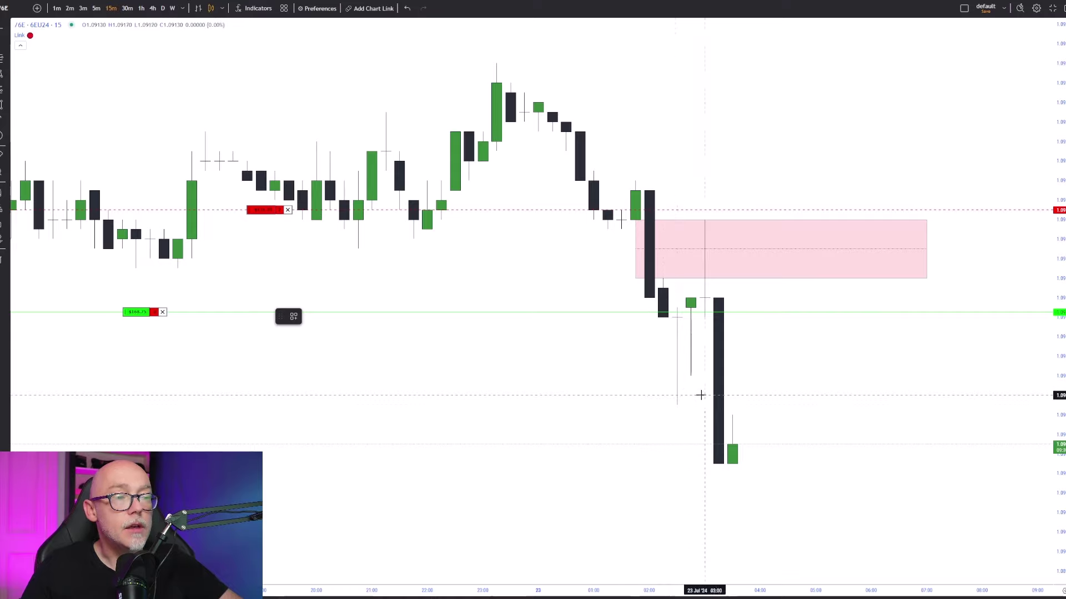
pyautogui.click(575, 478)
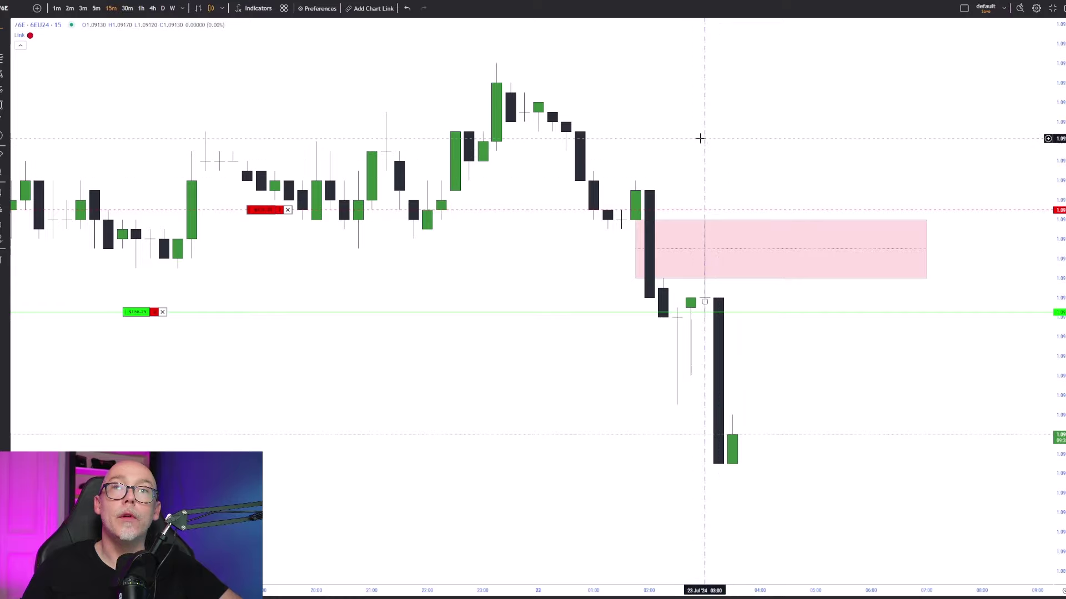
pyautogui.scroll(2, 709, 193)
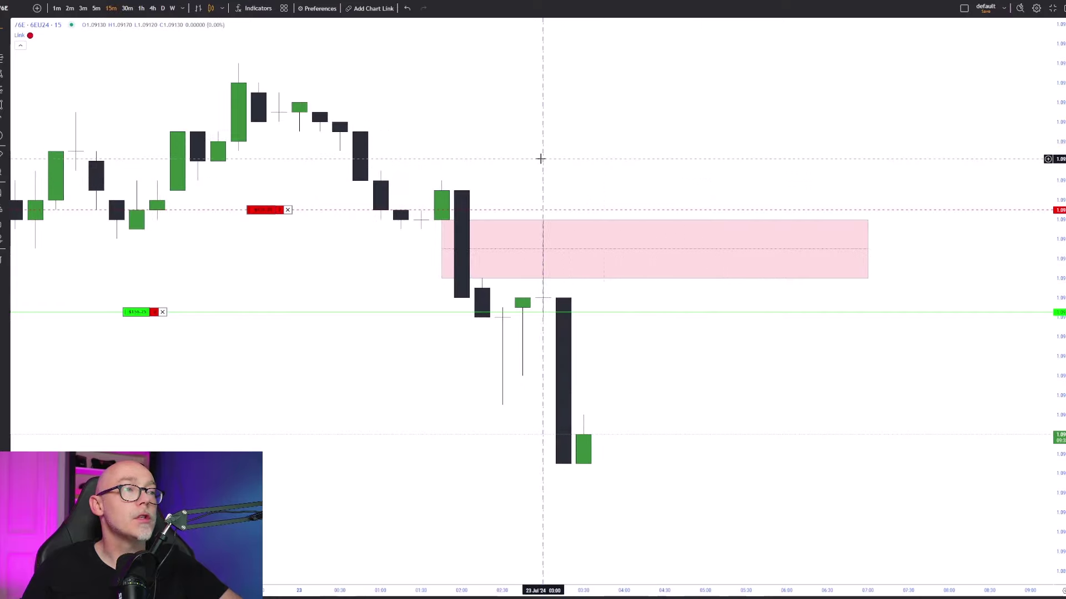
pyautogui.scroll(-1, 541, 160)
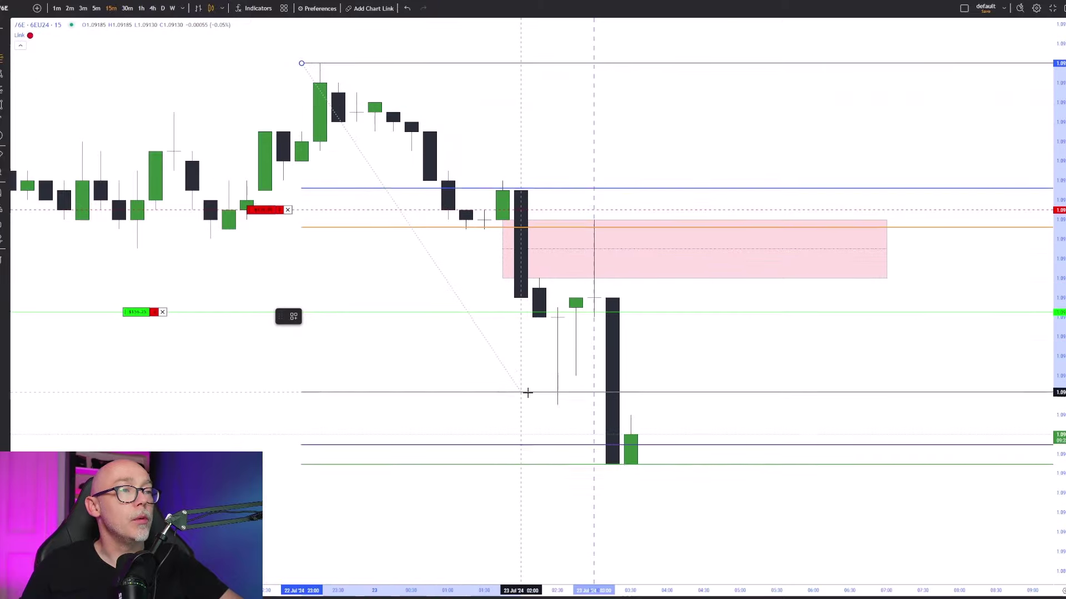
# - Anchor the Fib retracement's end at the drop's wick low
pyautogui.click(529, 404)
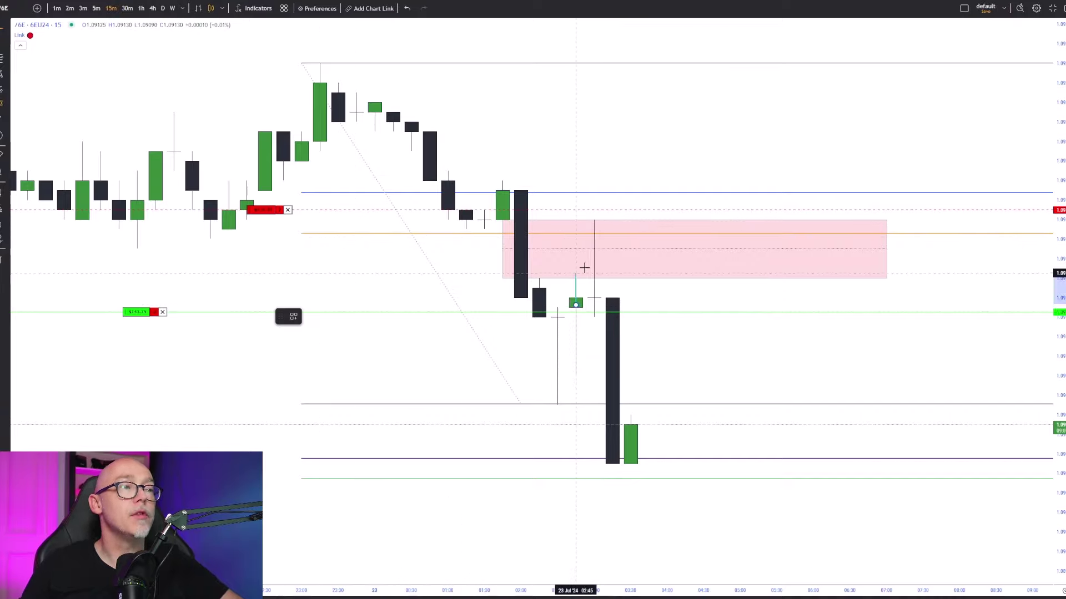
# - Trace the pullback path from the wick inside the gap down to the big bearish candle
pyautogui.click(594, 228)
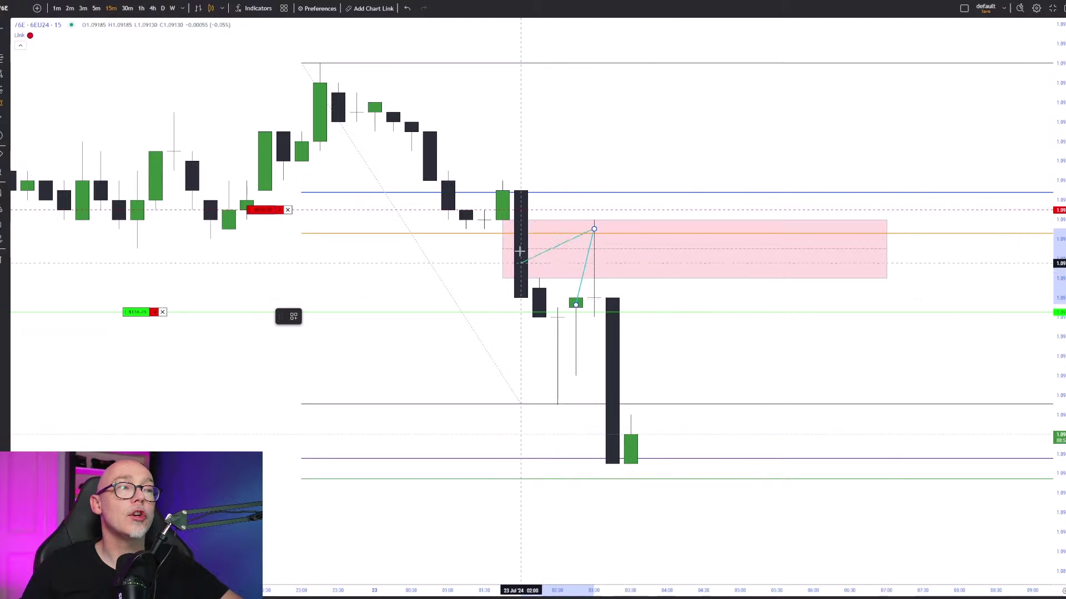
pyautogui.click(620, 313)
pyautogui.doubleClick(632, 296)
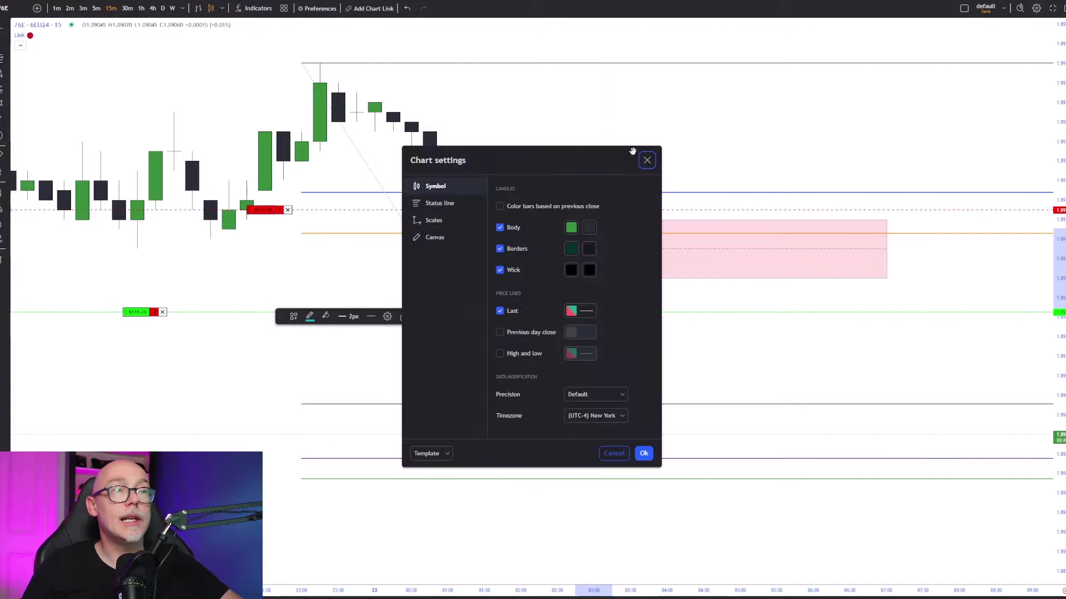
# - Dismiss the Chart settings dialog, select the dashed price line, and nudge the chart view
pyautogui.click(647, 161)
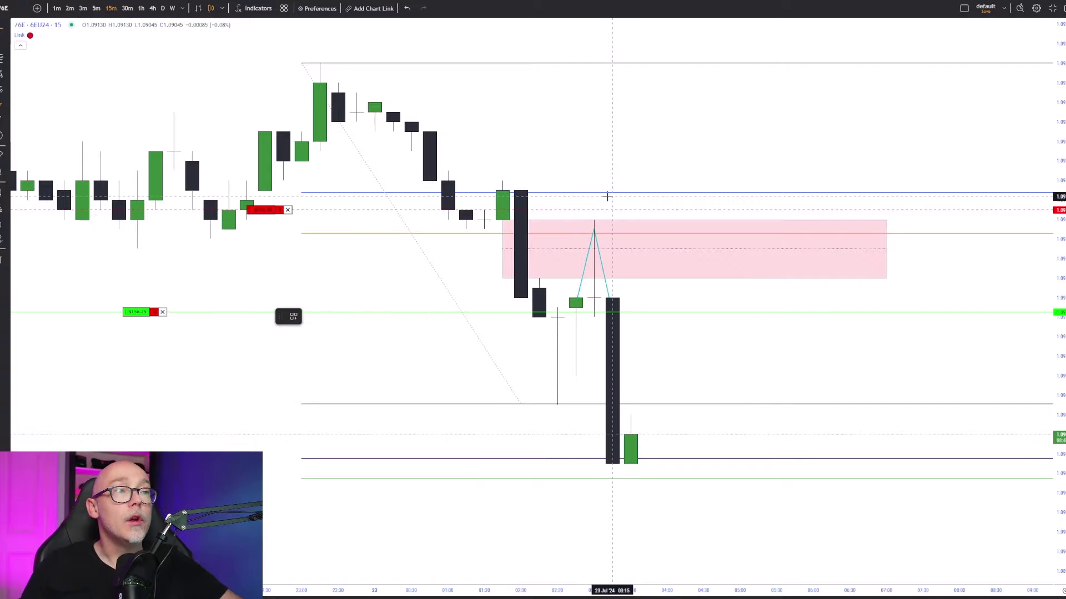
pyautogui.click(594, 209)
pyautogui.moveTo(714, 160); pyautogui.dragTo(746, 156)
pyautogui.moveTo(1056, 202); pyautogui.dragTo(1056, 195)
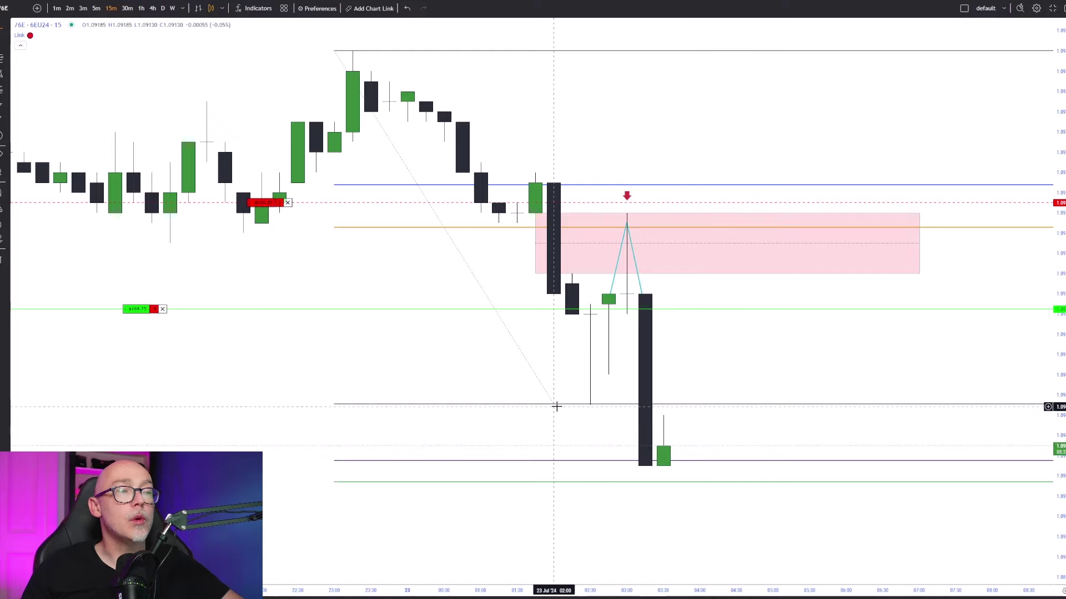
# - Delete the Fib retracement and reframe the chart around the latest candles and lower prices
pyautogui.click(555, 404)
pyautogui.press('Delete')
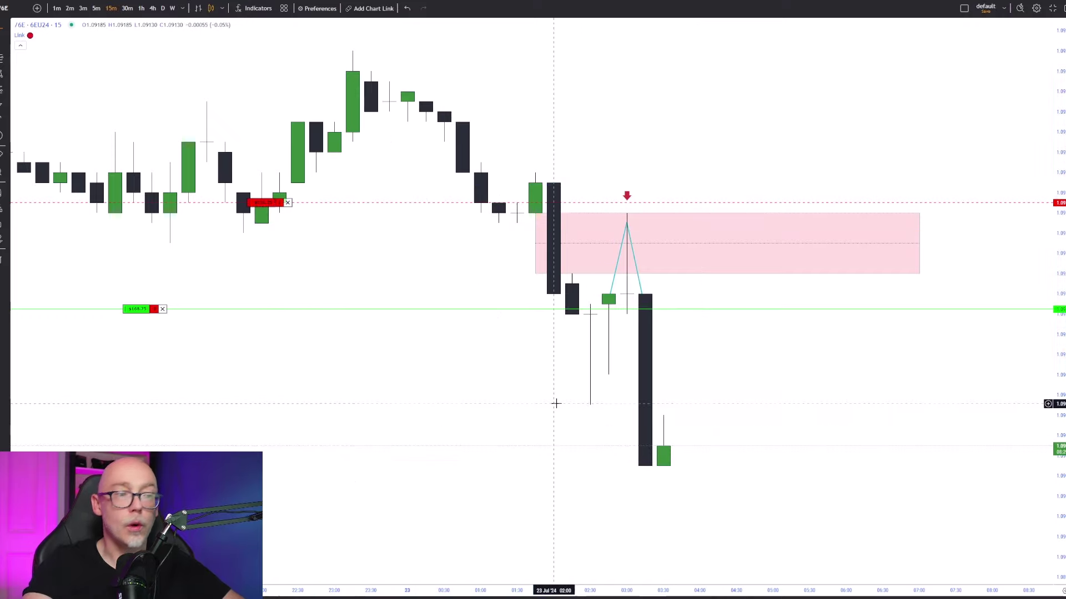
pyautogui.scroll(-5, 556, 404)
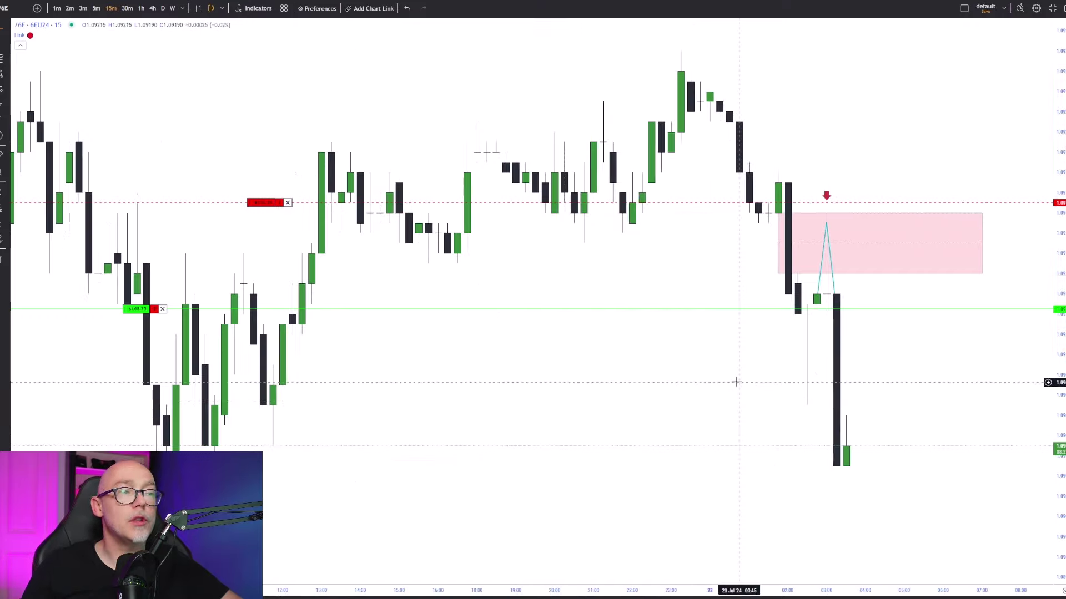
pyautogui.moveTo(769, 378); pyautogui.dragTo(678, 376)
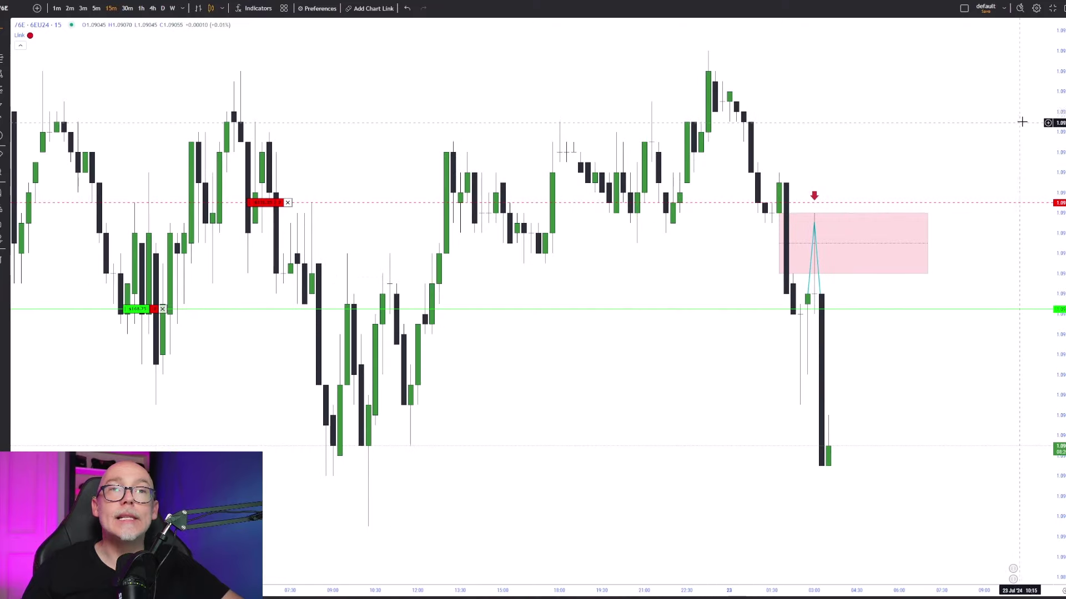
pyautogui.moveTo(1053, 113); pyautogui.dragTo(1053, 222)
pyautogui.moveTo(642, 364); pyautogui.dragTo(647, 301)
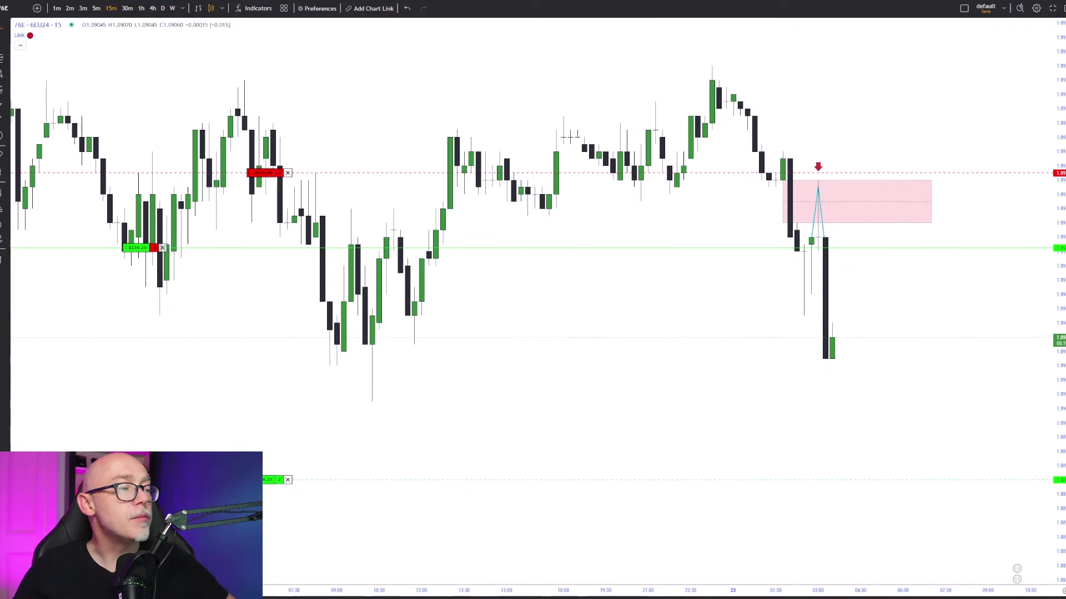
# - Draw the blue arrow line from the earlier swing low to right of the latest candles
pyautogui.click(364, 400)
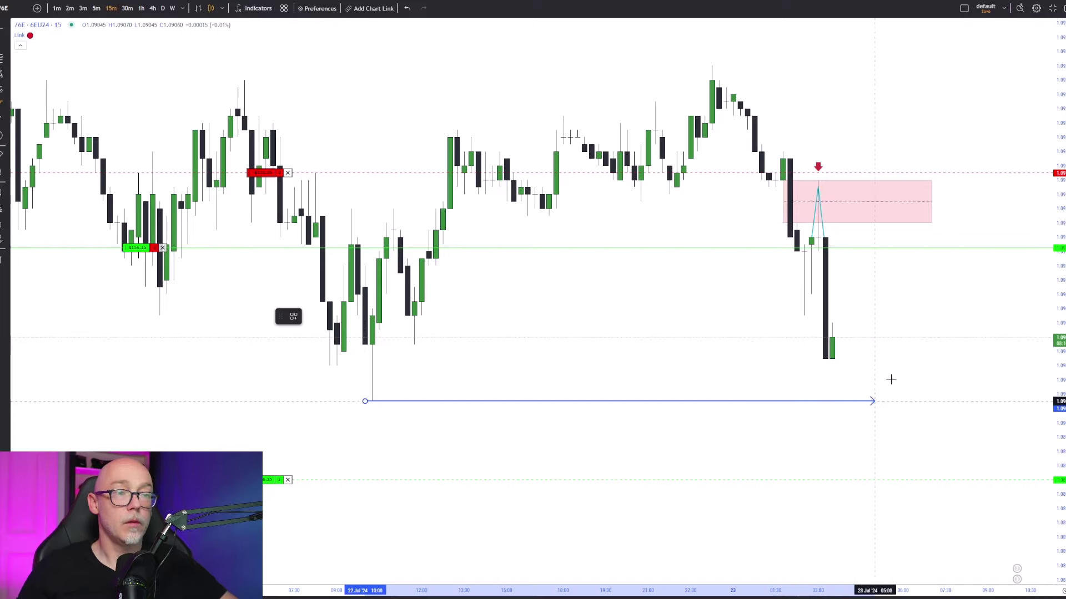
pyautogui.click(951, 374)
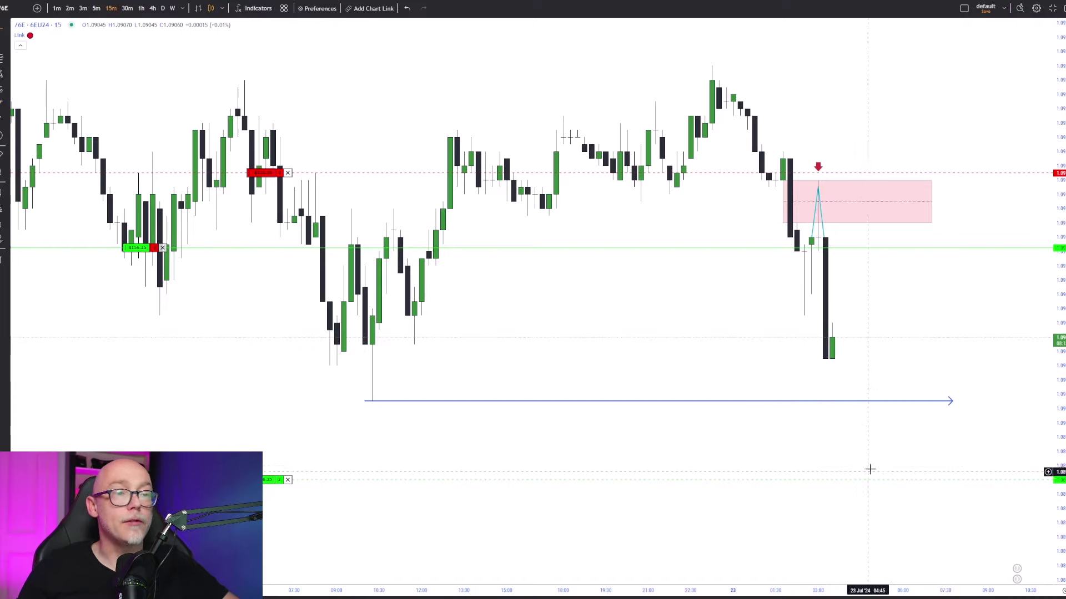
pyautogui.scroll(-2, 790, 436)
pyautogui.scroll(-1, 788, 411)
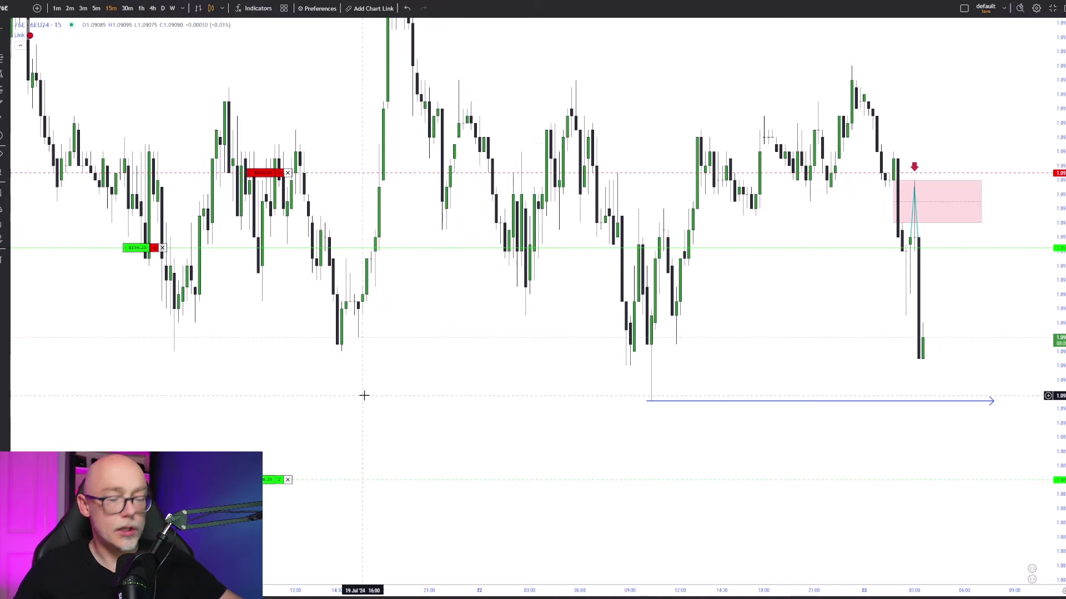
# - Switch the chart to 1-hour candles with 1H and lengthen the blue arrow further right
pyautogui.write('1')
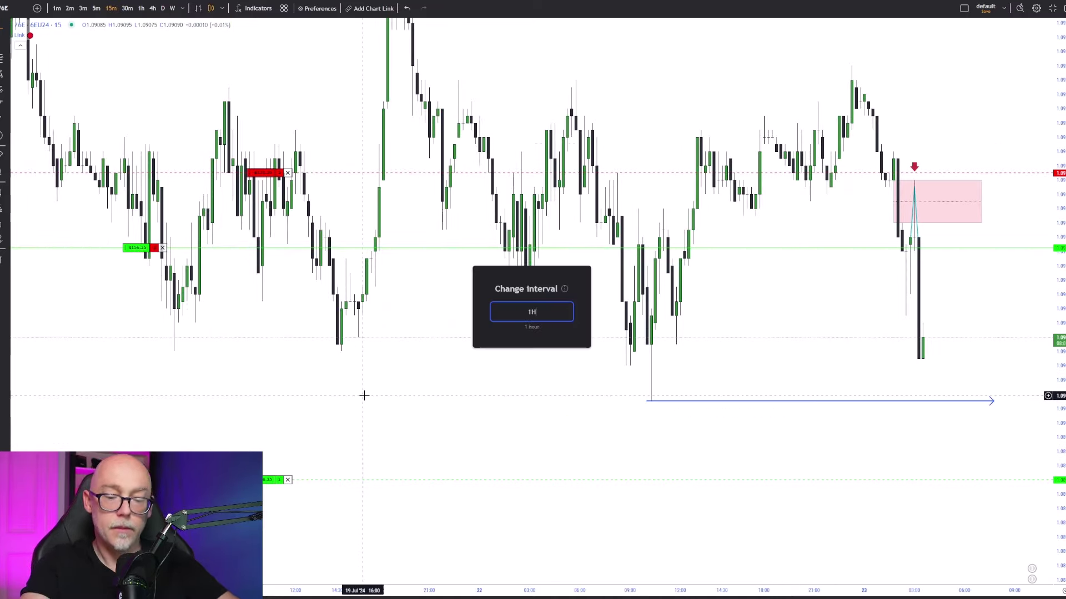
pyautogui.write('H')
pyautogui.press('Return')
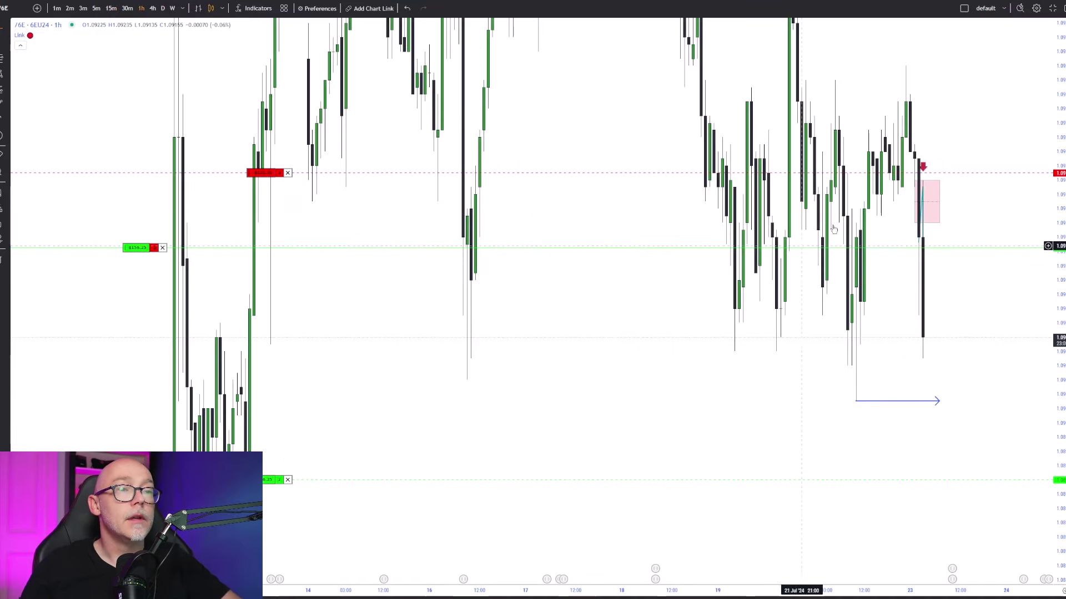
pyautogui.moveTo(1061, 94); pyautogui.dragTo(1062, 139)
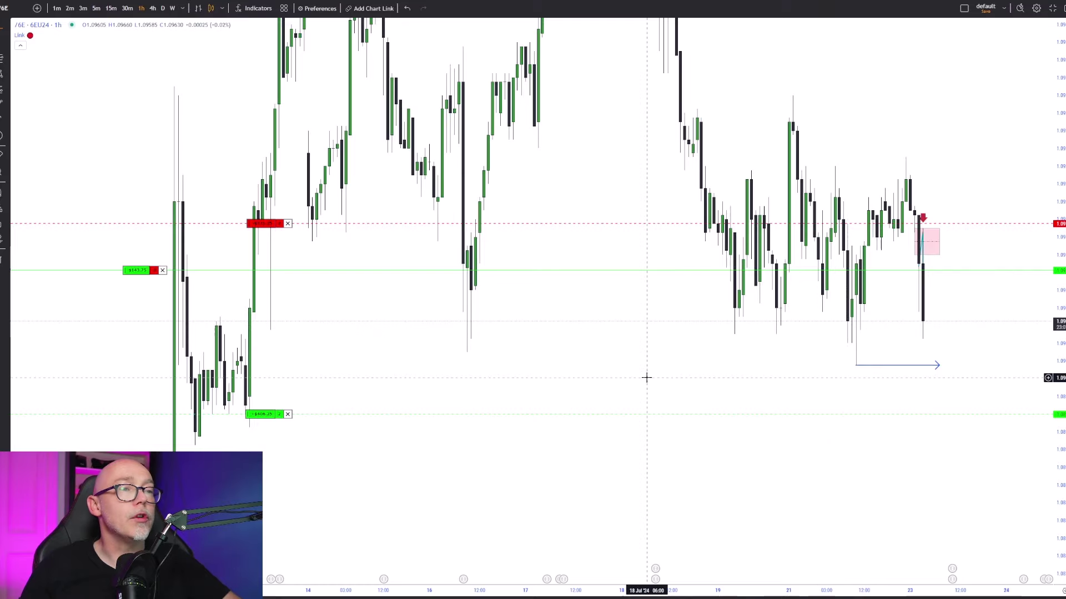
pyautogui.moveTo(647, 378); pyautogui.dragTo(635, 360)
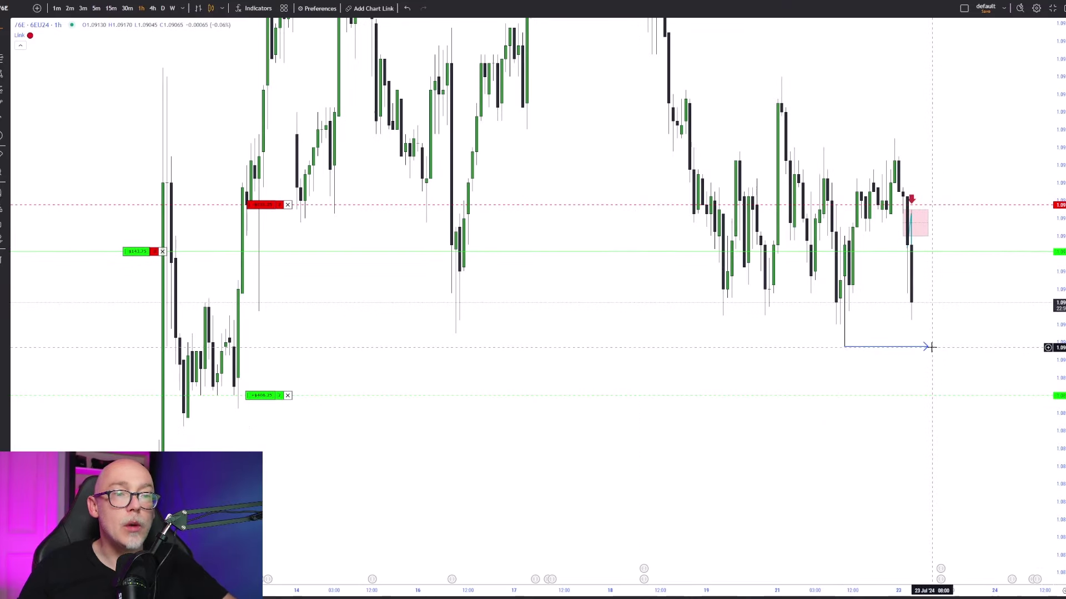
pyautogui.moveTo(931, 352); pyautogui.dragTo(995, 350)
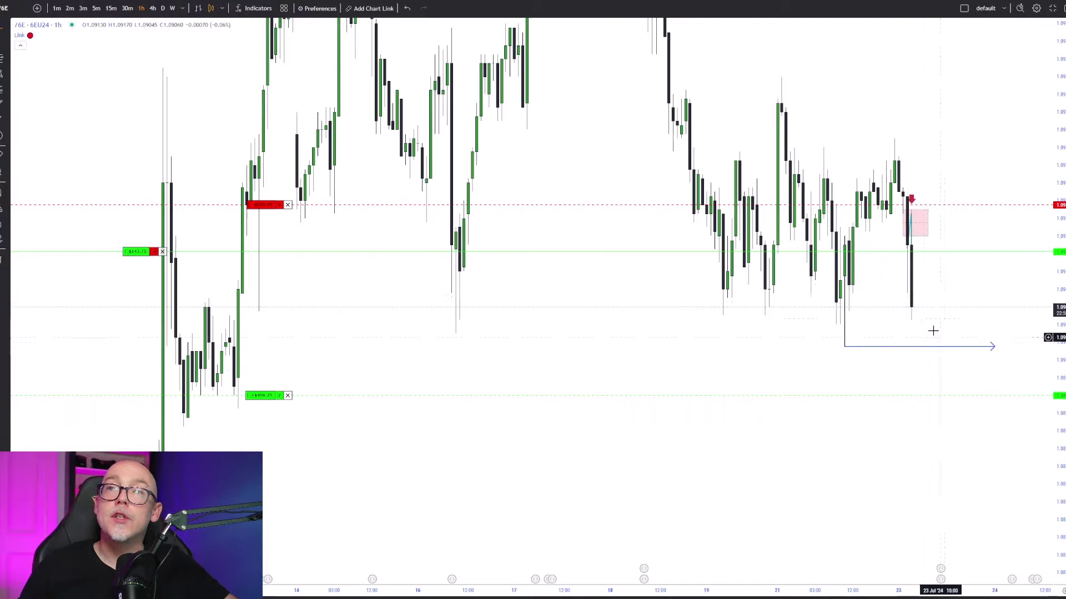
# - Rescale and pan the hourly chart to centre the recent candles
pyautogui.scroll(-3, 830, 353)
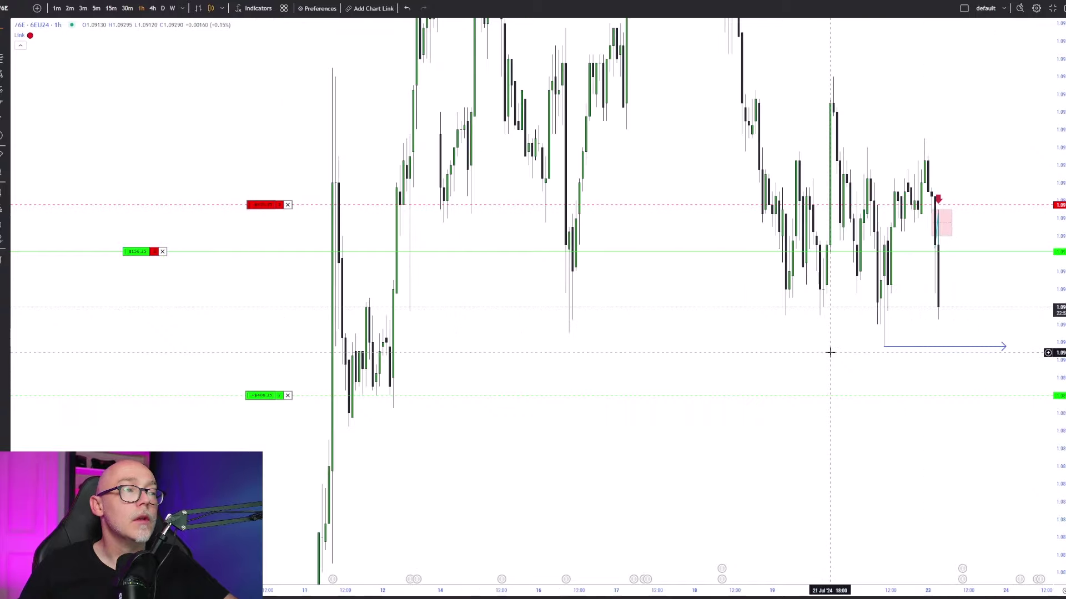
pyautogui.moveTo(757, 361); pyautogui.dragTo(783, 309)
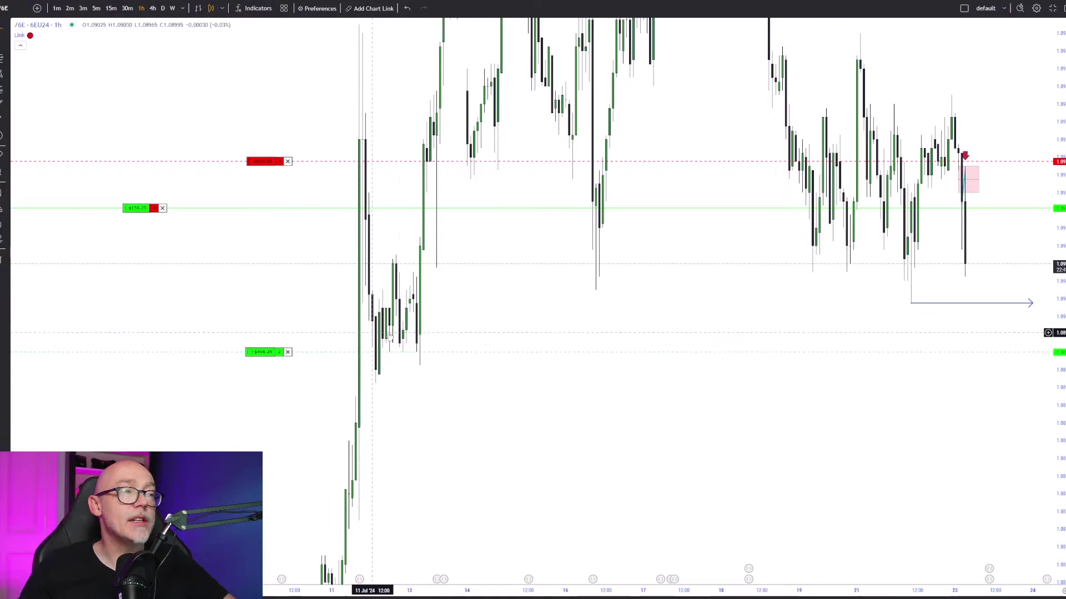
pyautogui.scroll(3, 407, 338)
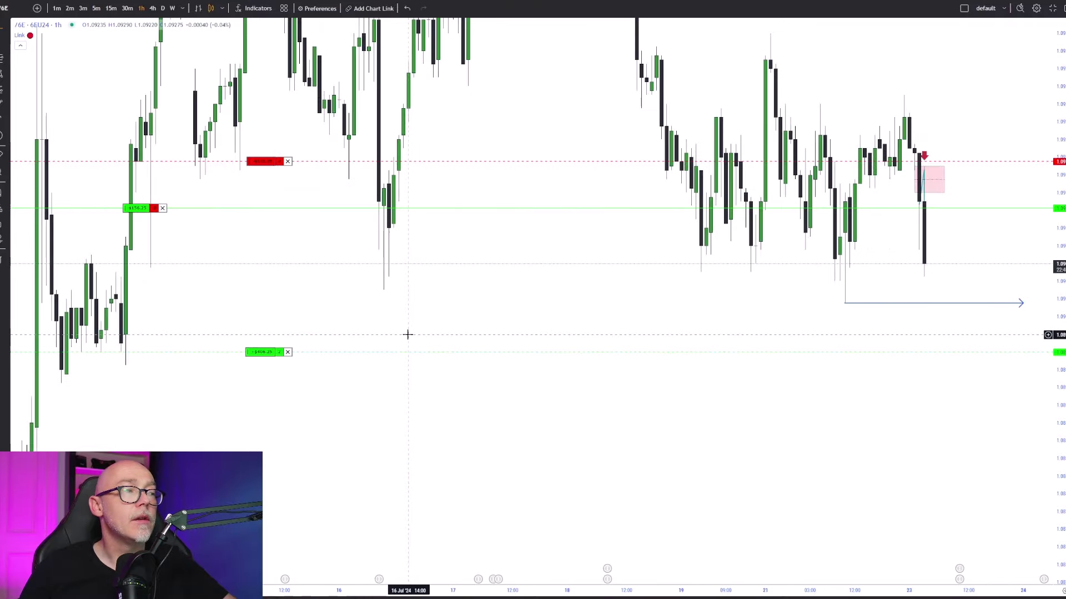
pyautogui.scroll(4, 407, 335)
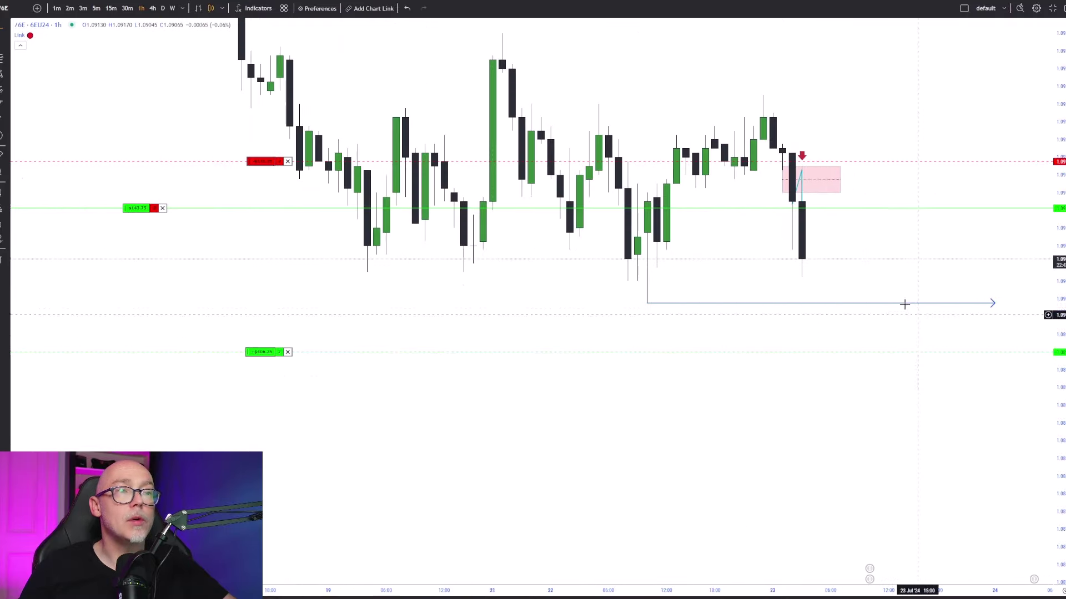
pyautogui.moveTo(890, 269); pyautogui.dragTo(905, 350)
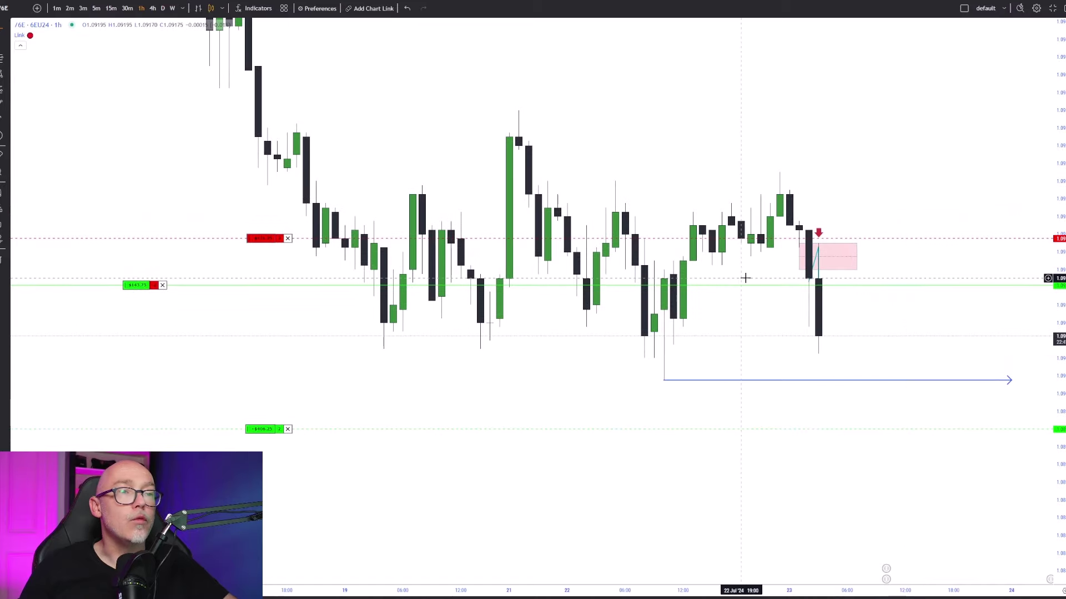
pyautogui.scroll(3, 1002, 330)
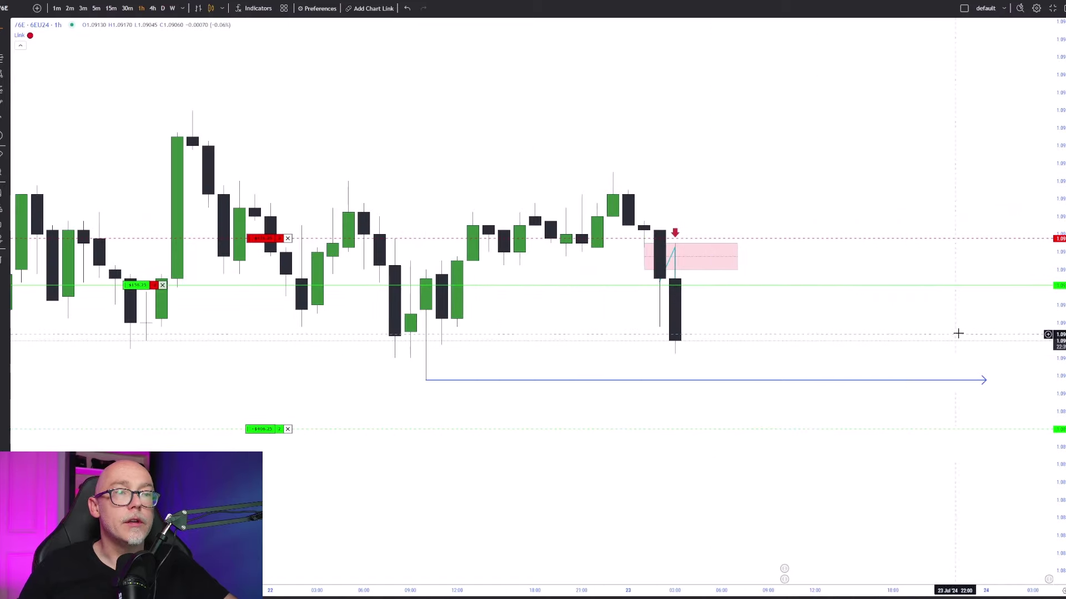
pyautogui.moveTo(1060, 323); pyautogui.dragTo(1061, 333)
pyautogui.moveTo(899, 342); pyautogui.dragTo(956, 333)
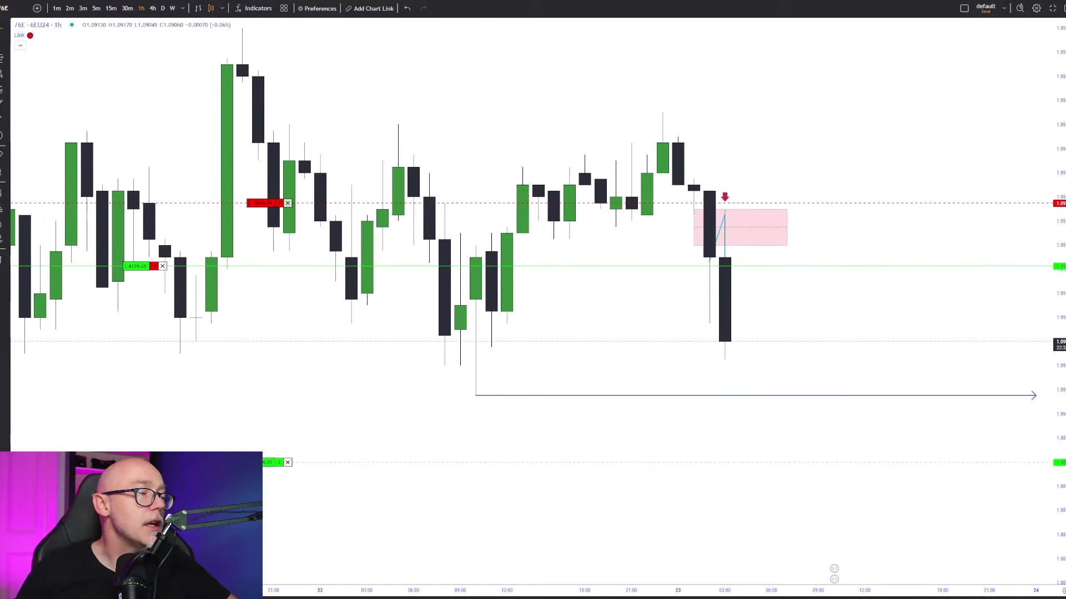
# - Place a short risk/reward box at entry, stop just above, target down to the lower green order
pyautogui.click(740, 268)
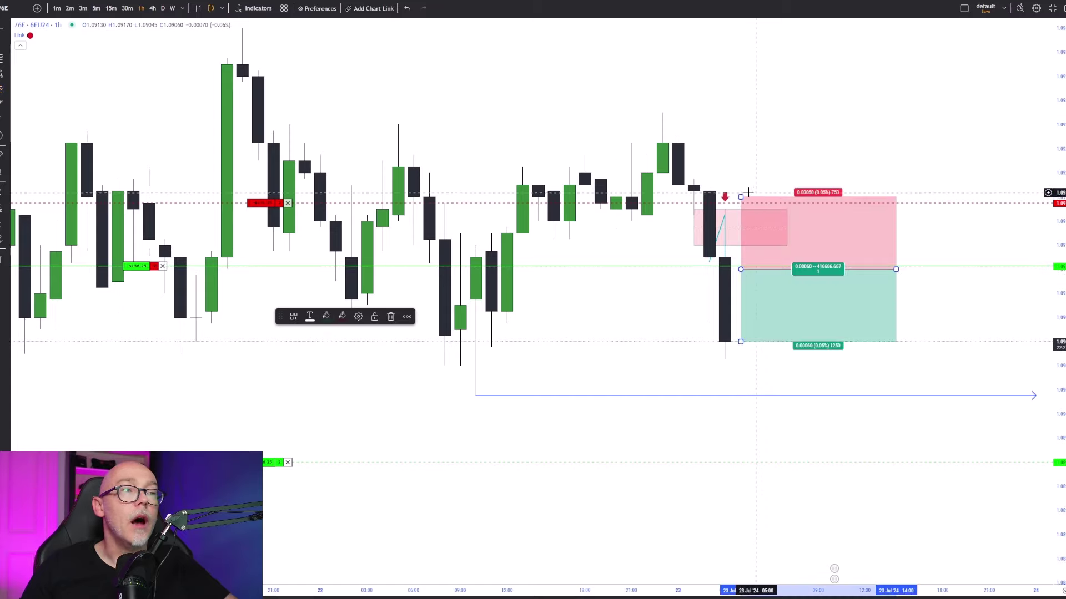
pyautogui.moveTo(740, 197); pyautogui.dragTo(742, 203)
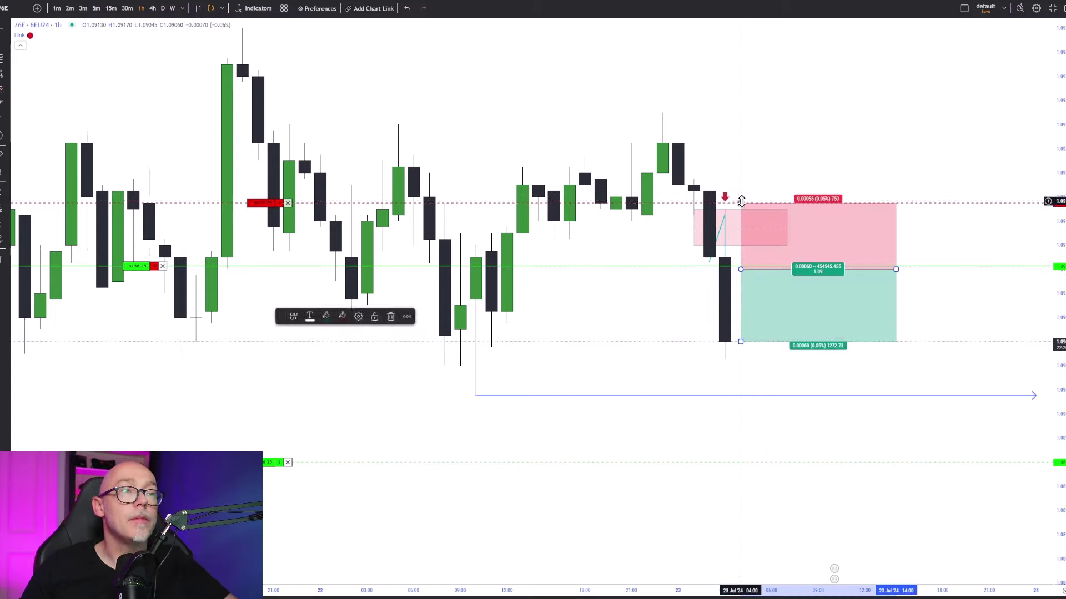
pyautogui.moveTo(740, 270); pyautogui.dragTo(737, 262)
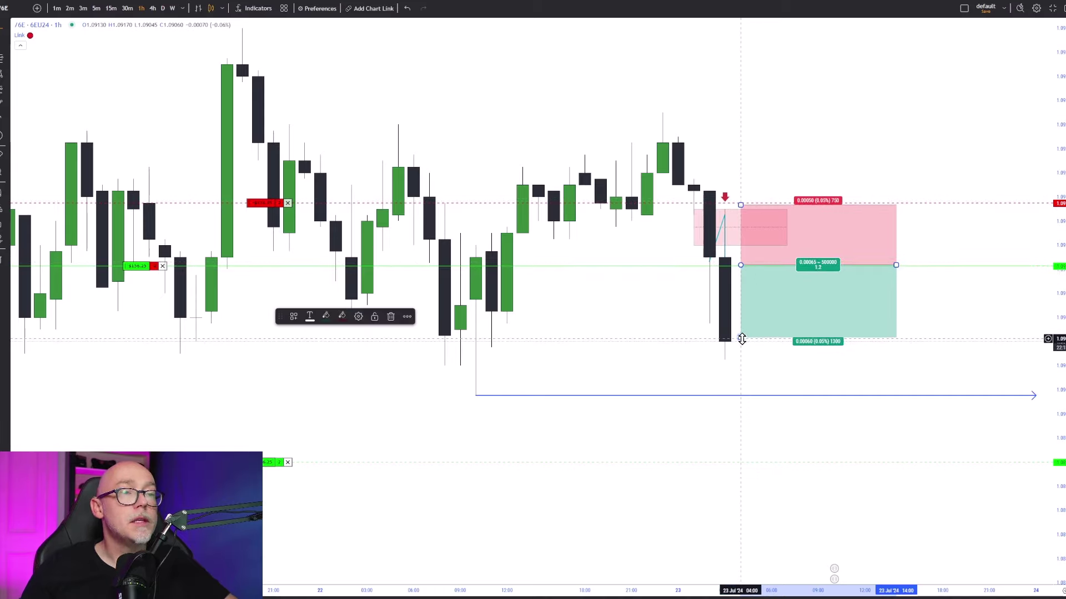
pyautogui.moveTo(742, 338); pyautogui.dragTo(742, 385)
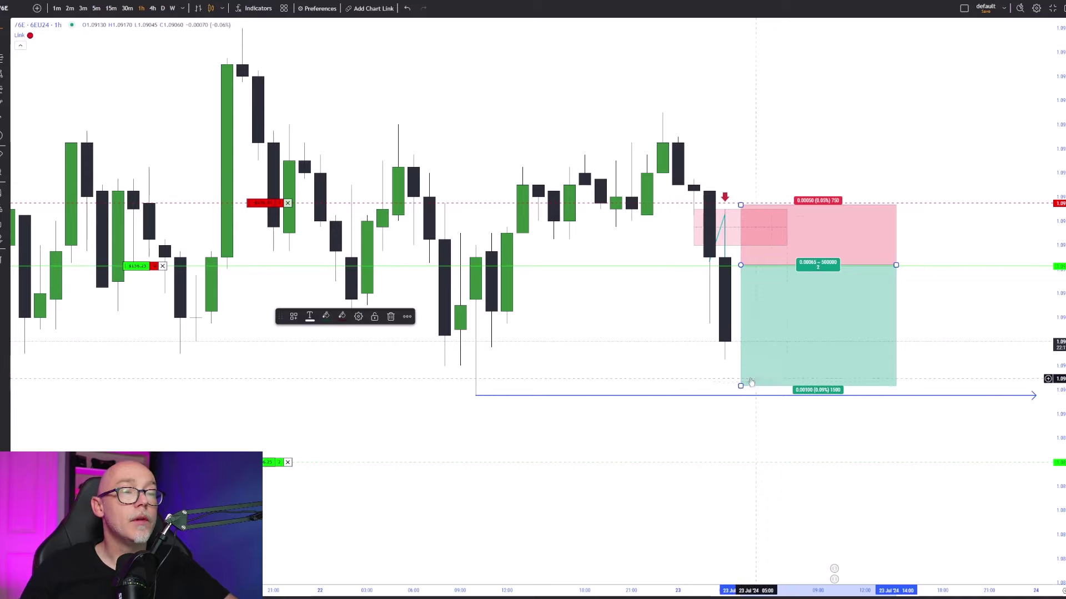
pyautogui.moveTo(739, 384); pyautogui.dragTo(745, 452)
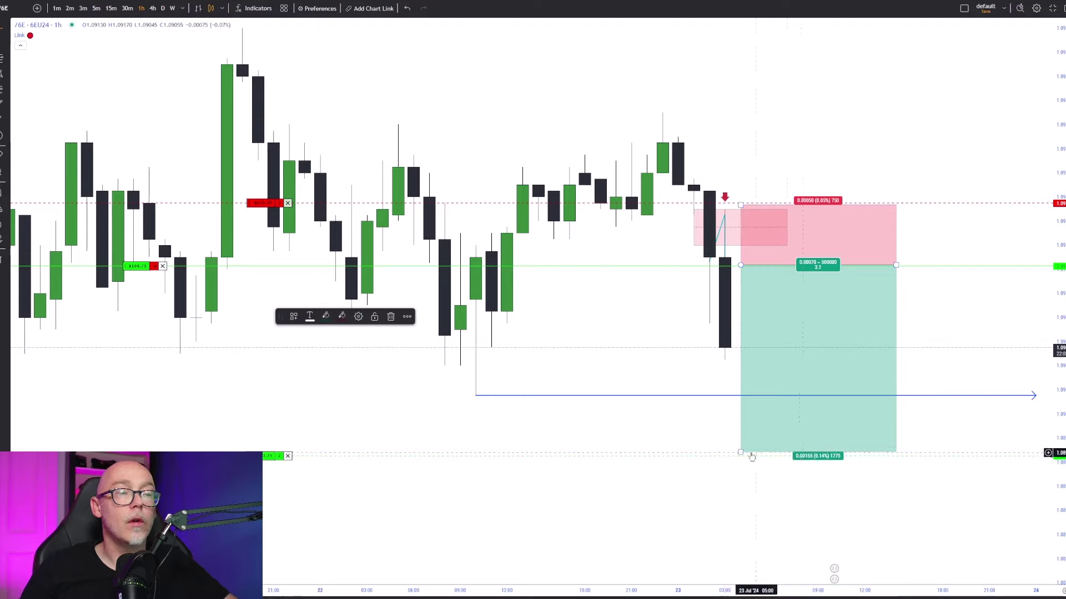
pyautogui.click(731, 431)
# - Adjust the hourly chart view around the finished risk/reward box
pyautogui.hscroll(-5, 699, 361)
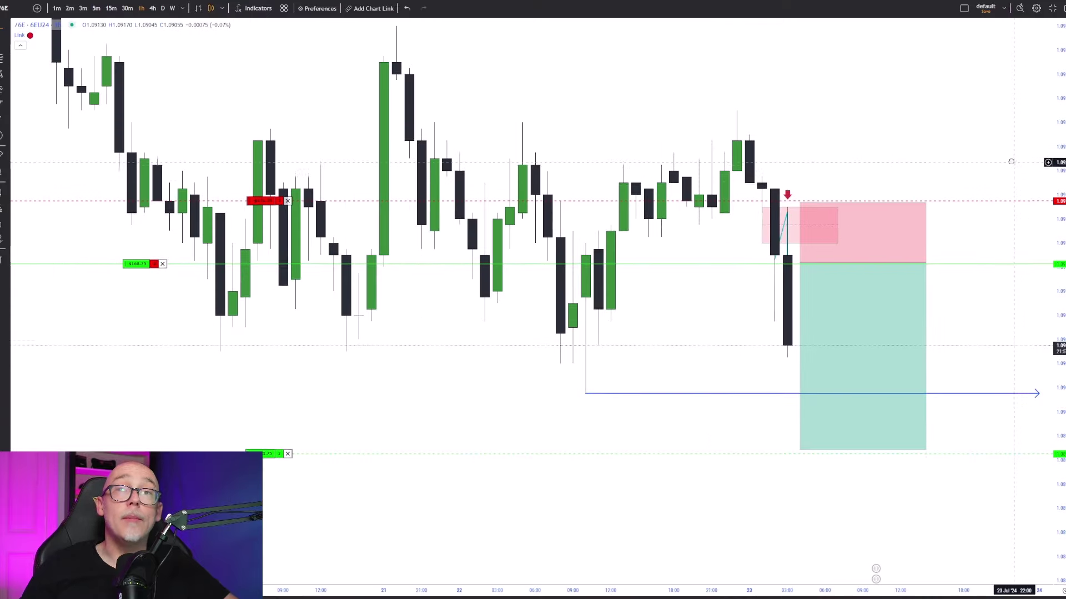
pyautogui.moveTo(1012, 162); pyautogui.dragTo(1012, 150)
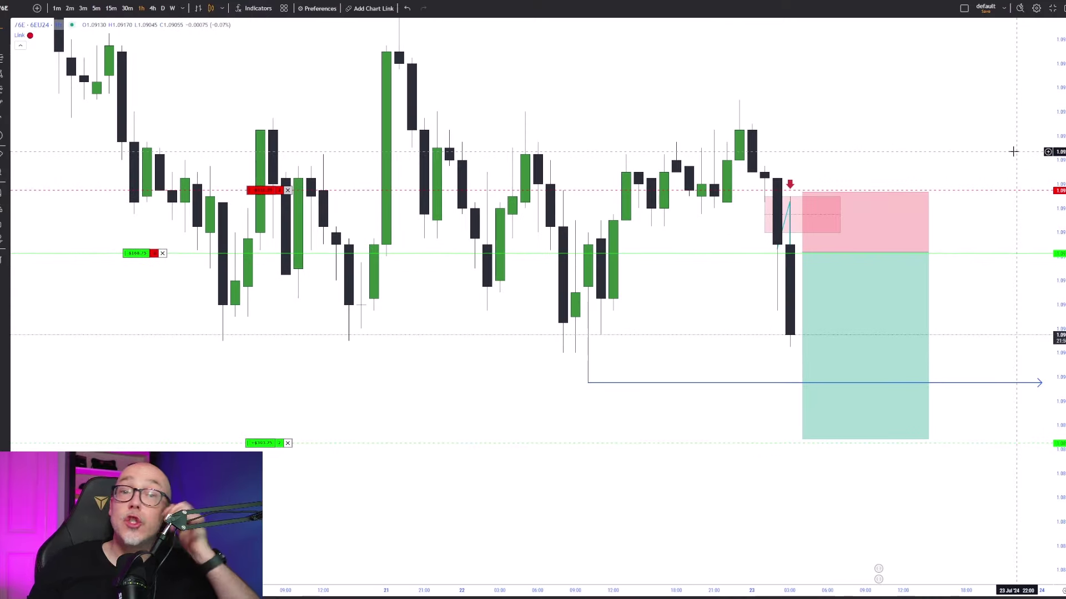
pyautogui.scroll(2, 875, 113)
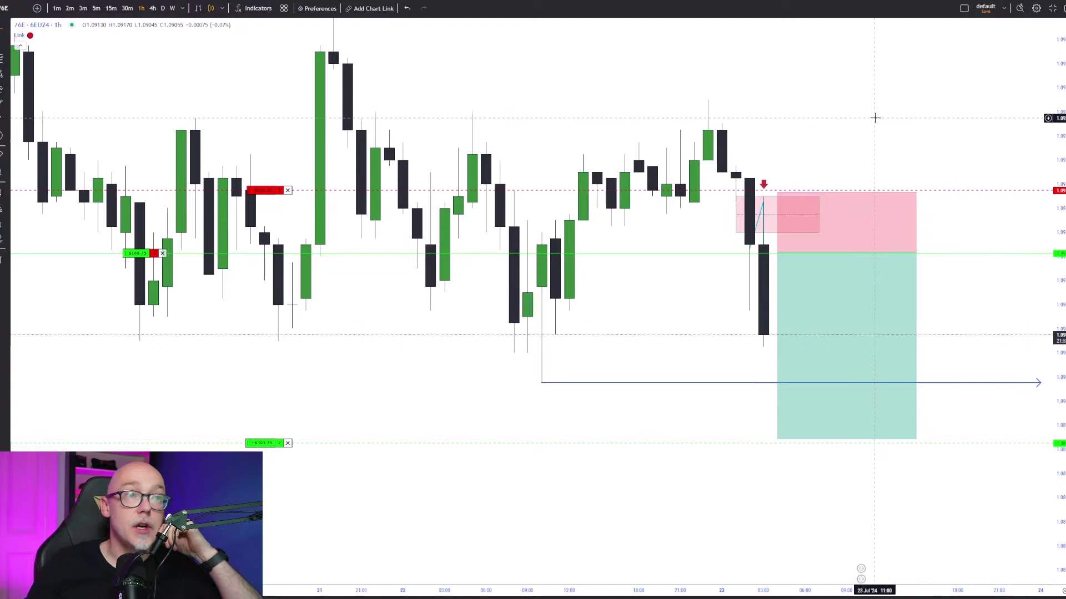
pyautogui.scroll(1, 849, 274)
pyautogui.scroll(-2, 671, 390)
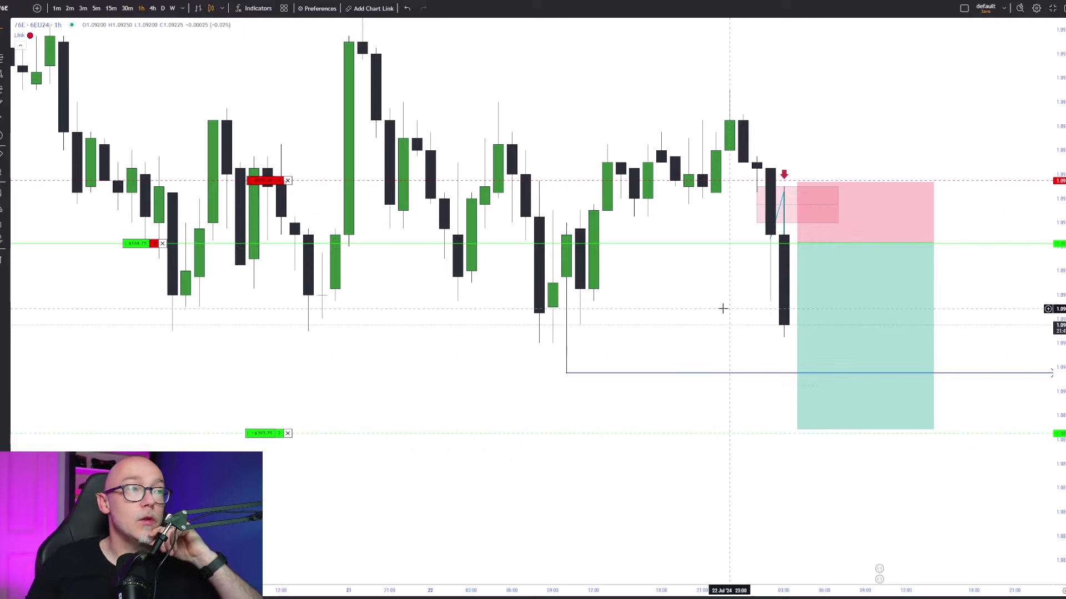
pyautogui.moveTo(825, 105); pyautogui.dragTo(820, 107)
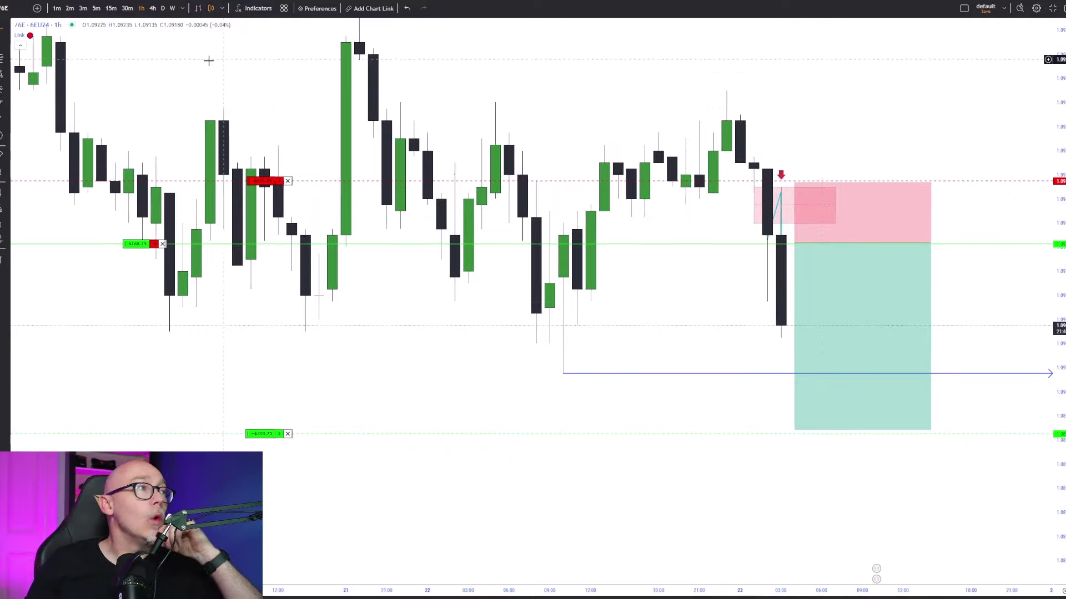
pyautogui.click(111, 8)
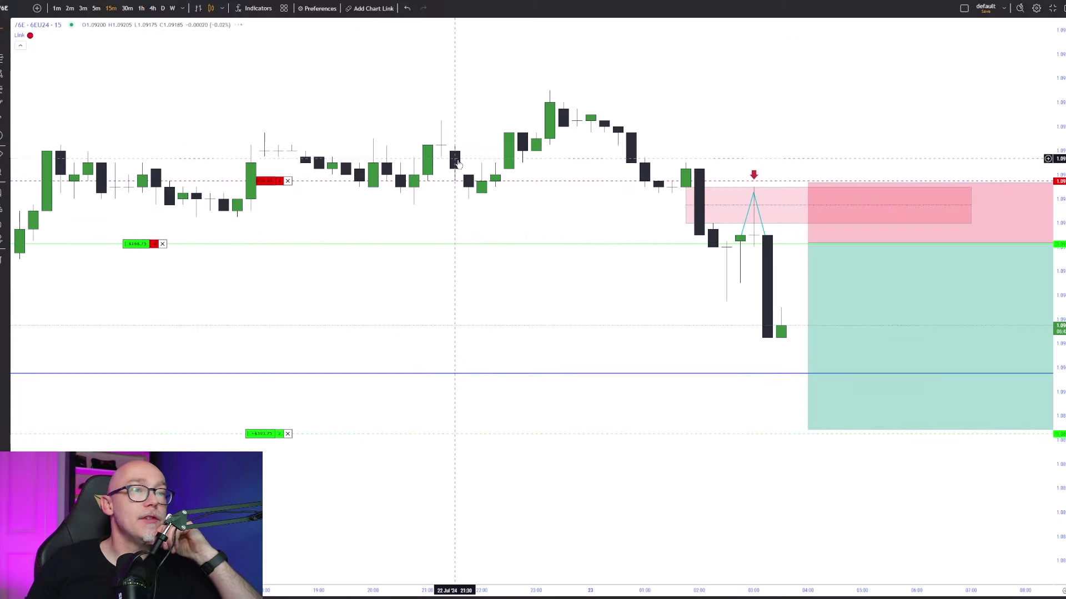
pyautogui.scroll(-2, 657, 300)
pyautogui.moveTo(713, 300); pyautogui.dragTo(616, 303)
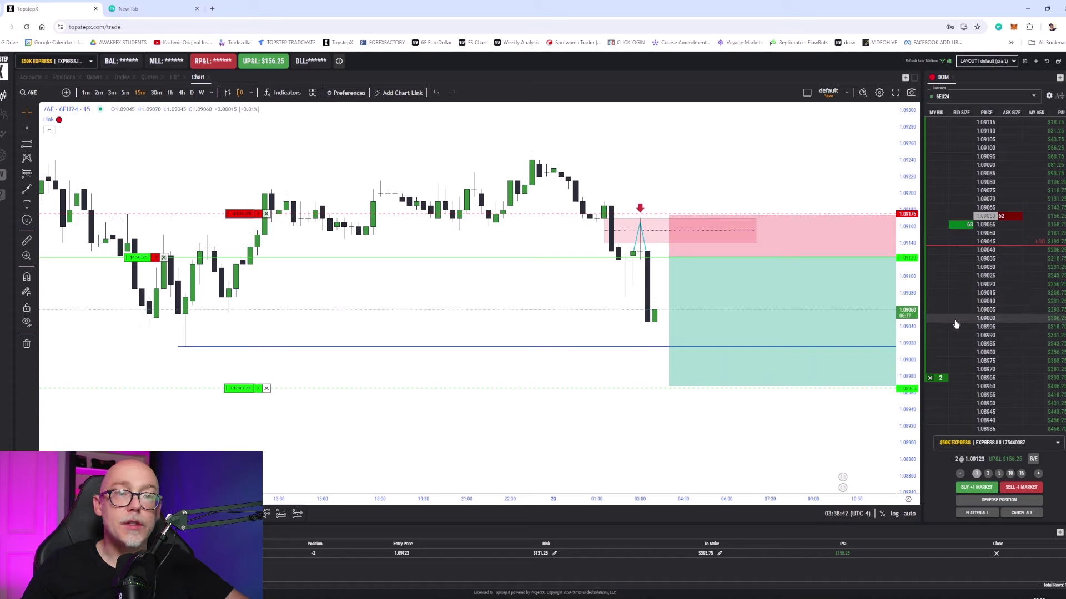
pyautogui.scroll(5, 950, 255)
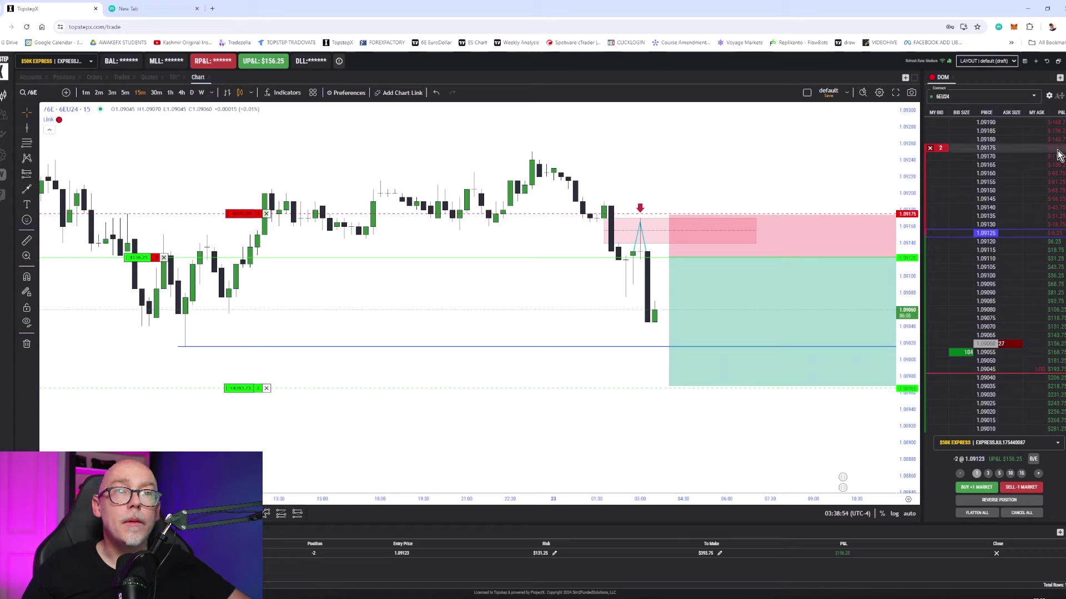
pyautogui.scroll(-5, 1024, 344)
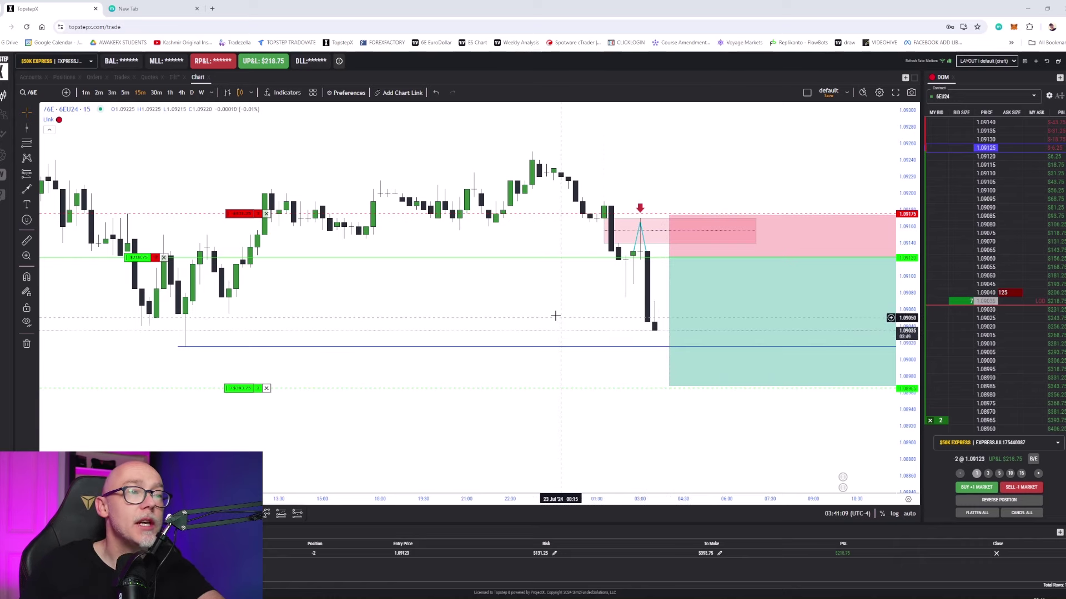
pyautogui.moveTo(554, 314); pyautogui.dragTo(566, 314)
pyautogui.moveTo(902, 304); pyautogui.dragTo(909, 309)
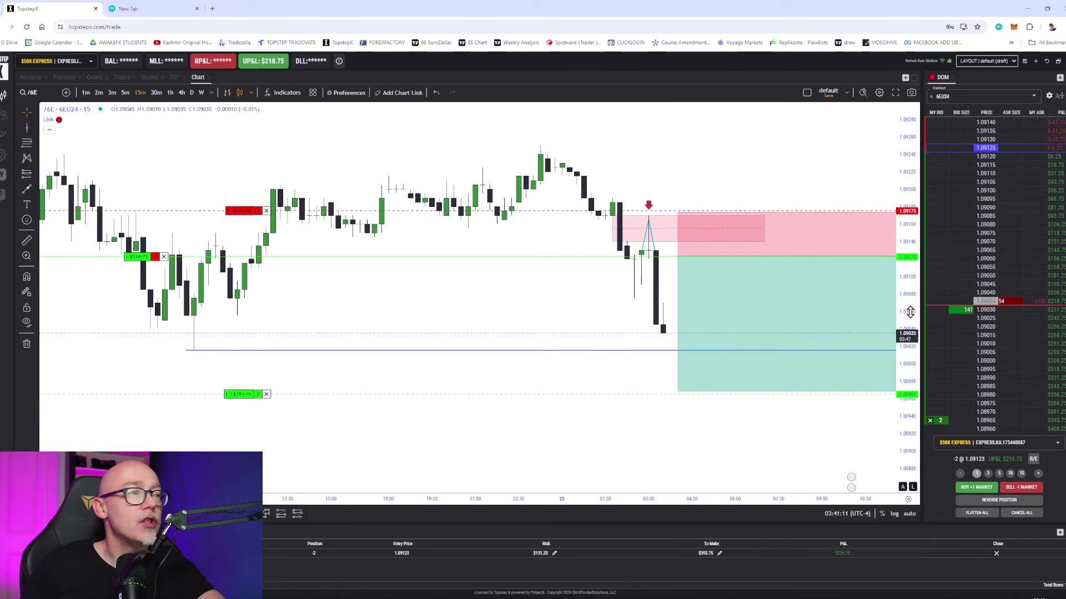
# - Switch to 5m candles and pan to show the later hours beside the position box
pyautogui.click(124, 94)
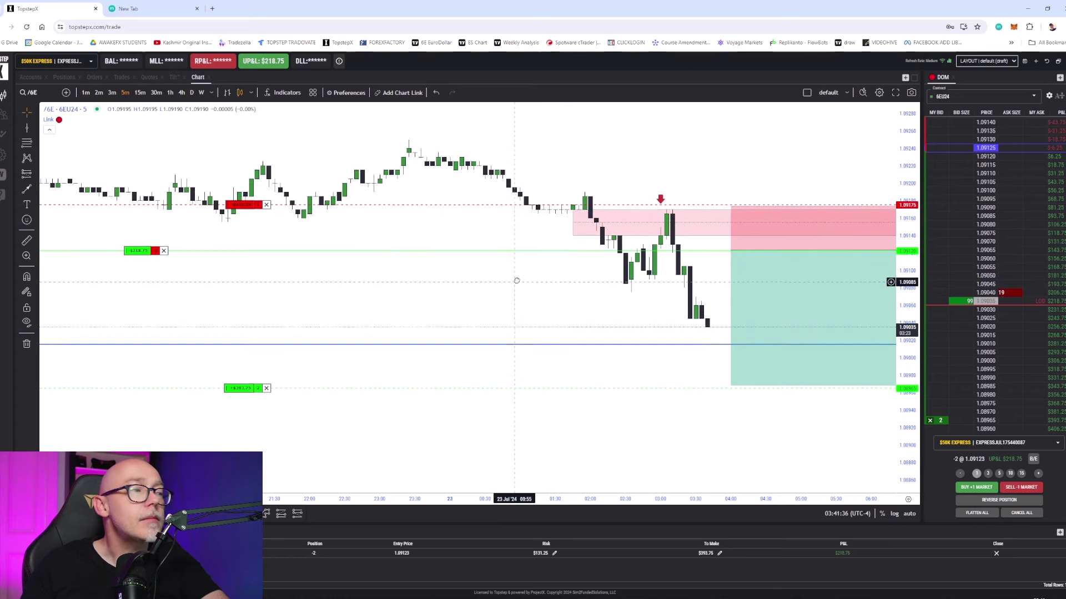
pyautogui.moveTo(517, 280); pyautogui.dragTo(516, 273)
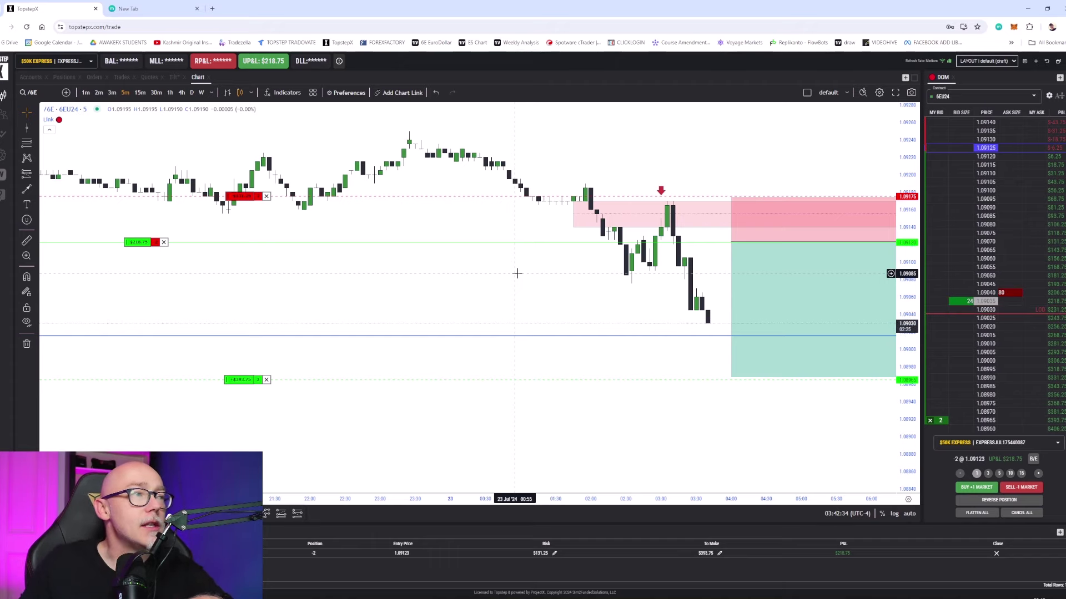
pyautogui.scroll(-5, 516, 273)
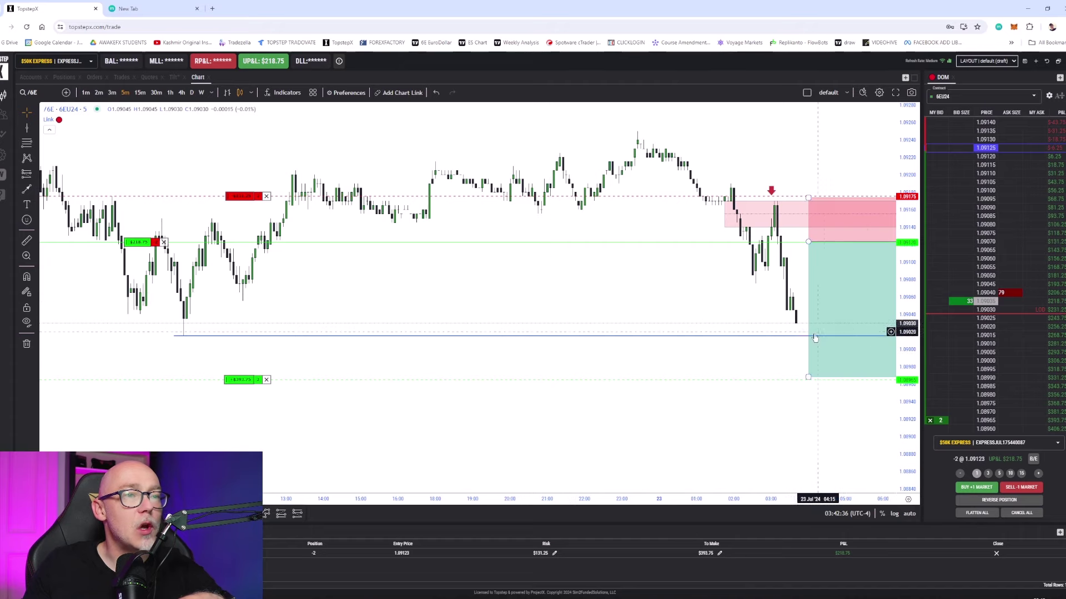
pyautogui.scroll(5, 814, 338)
pyautogui.scroll(-4, 644, 323)
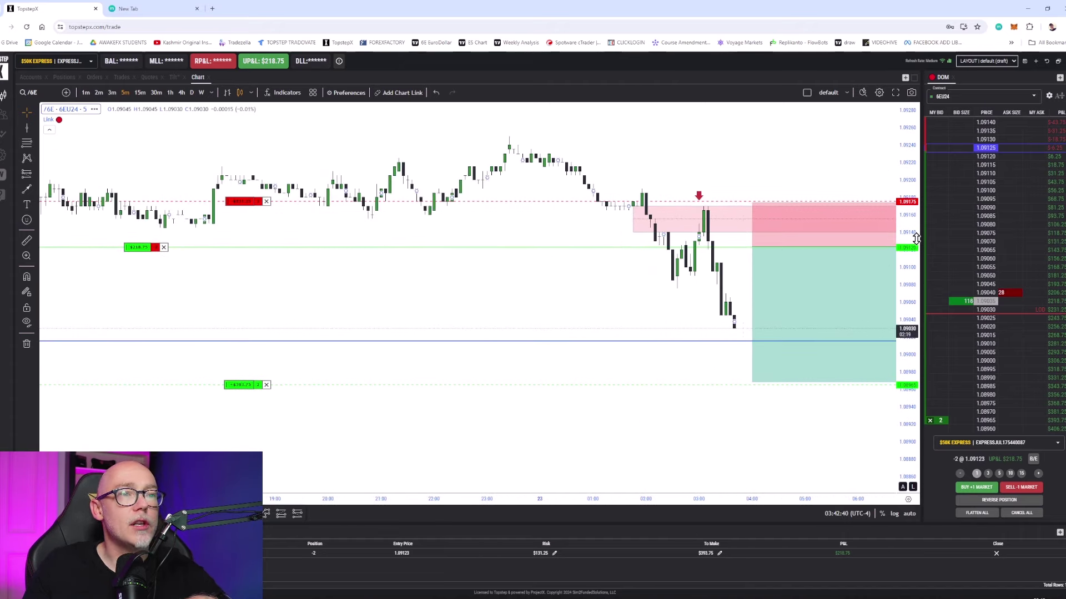
pyautogui.moveTo(558, 328); pyautogui.dragTo(400, 328)
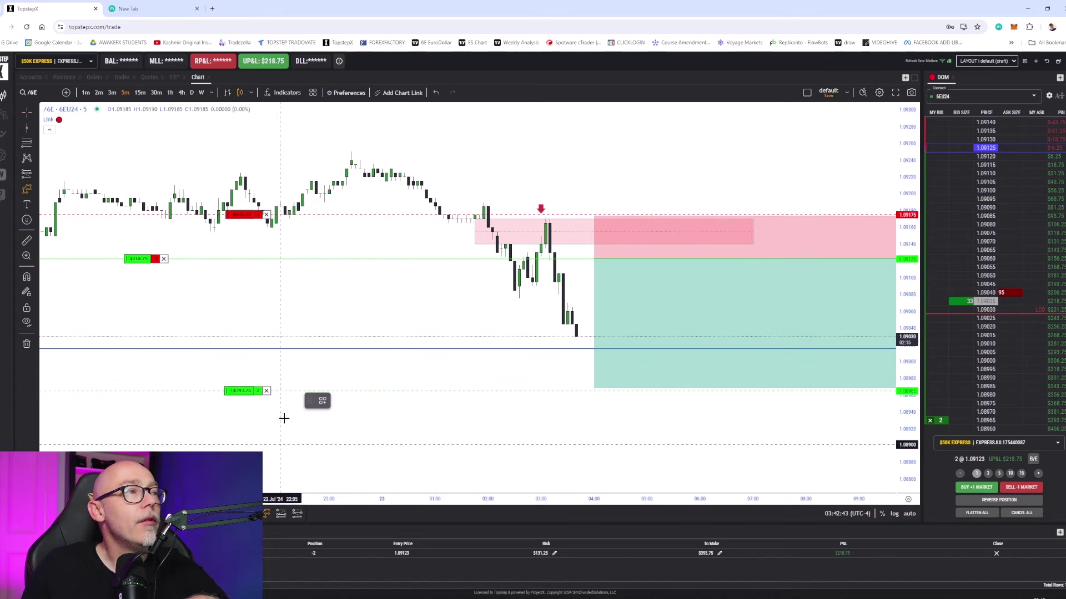
# - Trace a cyan zigzag from the swing low through the retest high to the latest low
pyautogui.click(483, 200)
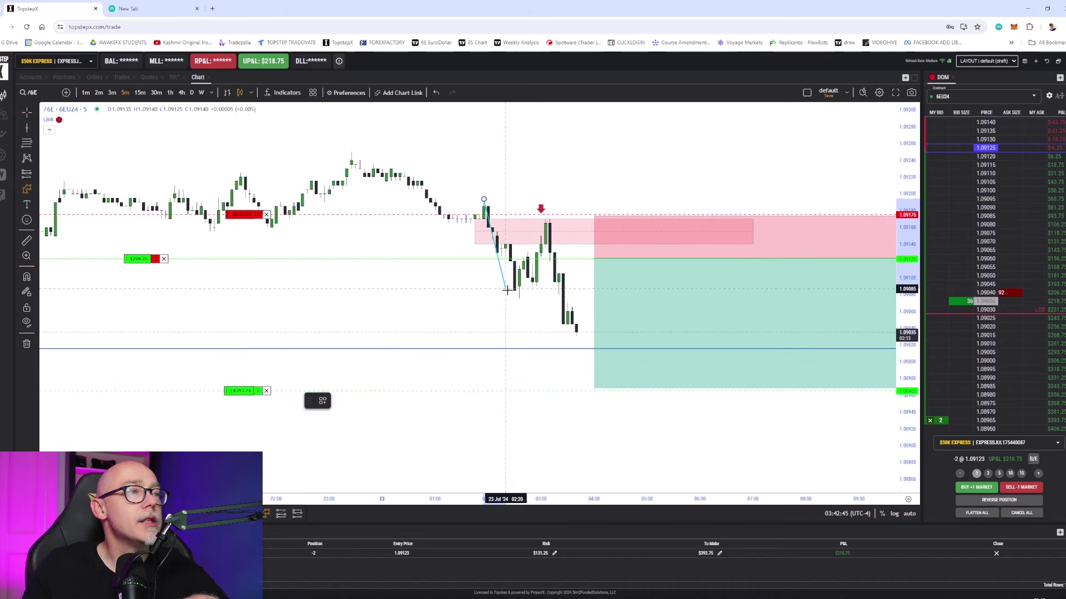
pyautogui.click(523, 303)
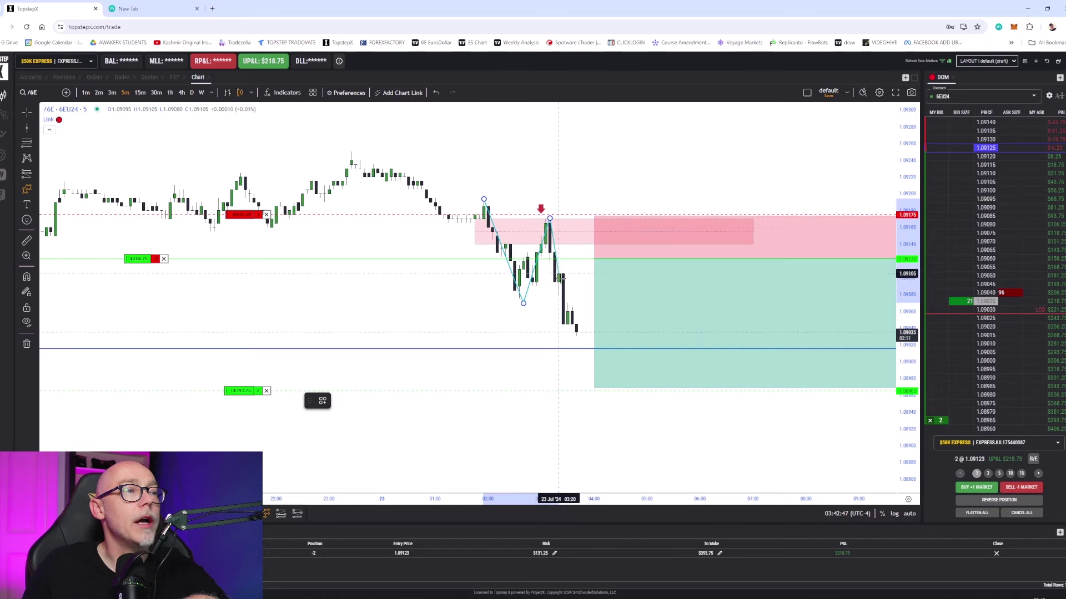
pyautogui.doubleClick(577, 335)
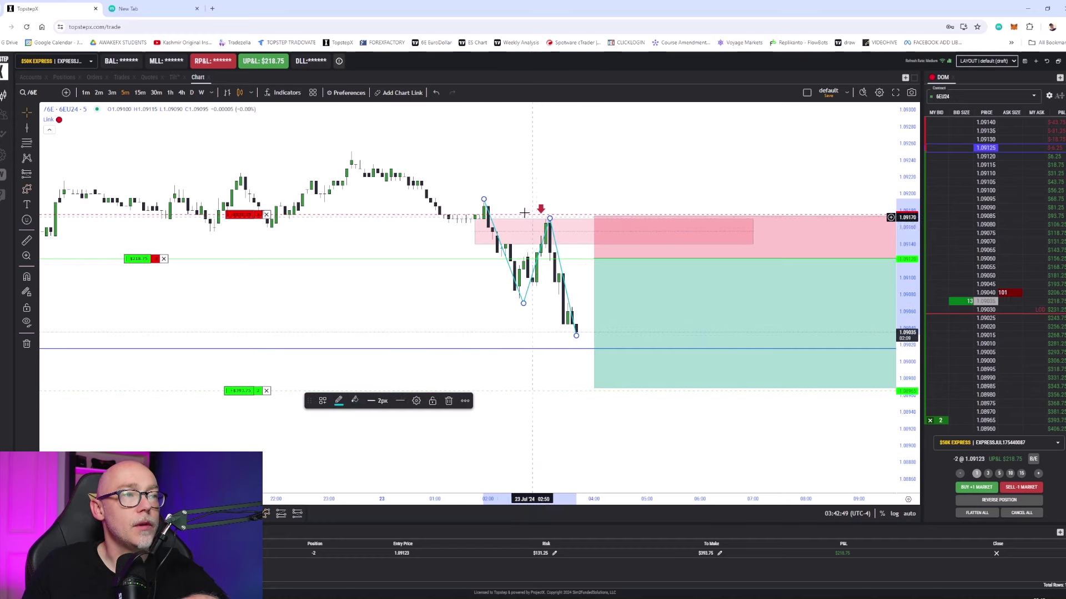
pyautogui.click(768, 233)
pyautogui.moveTo(902, 320); pyautogui.dragTo(910, 289)
pyautogui.click(642, 203)
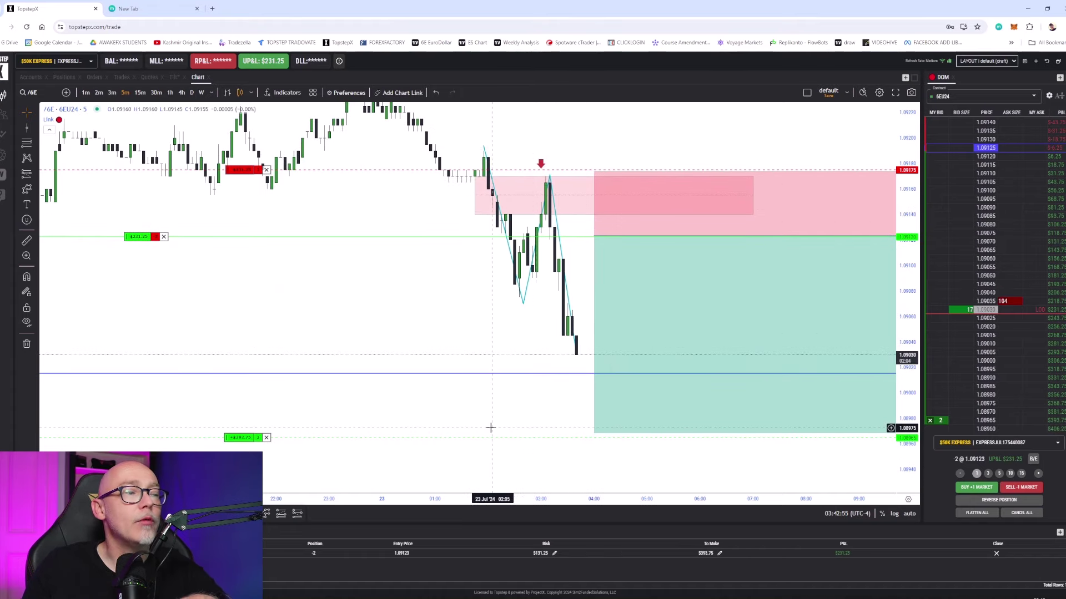
# - Draw a projection path from the latest low up near entry, then down to the profit target
pyautogui.click(266, 515)
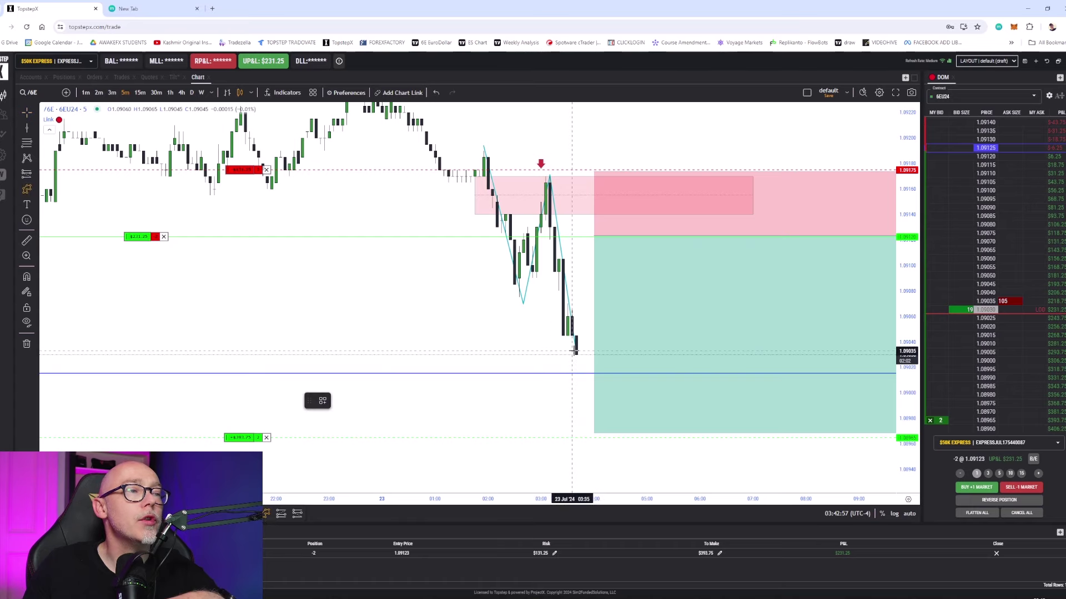
pyautogui.click(576, 352)
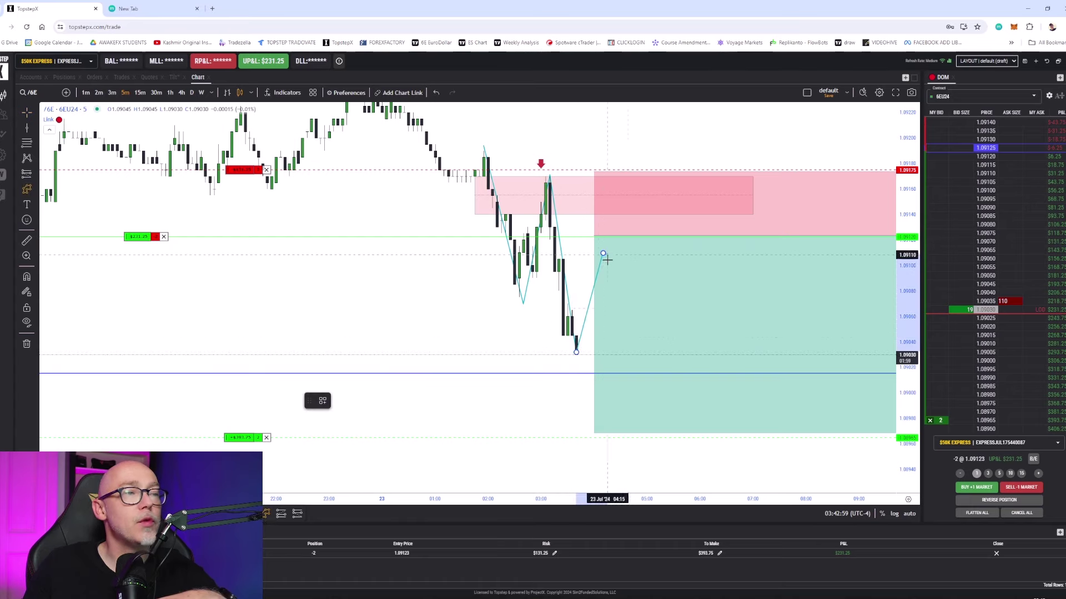
pyautogui.click(604, 254)
pyautogui.click(655, 437)
pyautogui.click(524, 330)
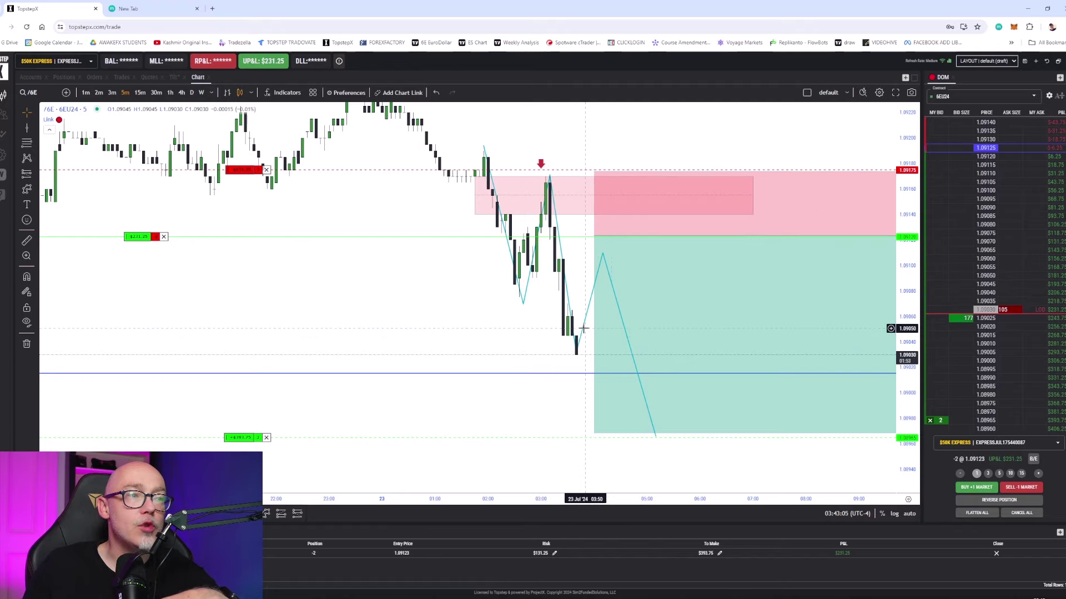
pyautogui.scroll(-2, 563, 327)
pyautogui.scroll(-2, 548, 324)
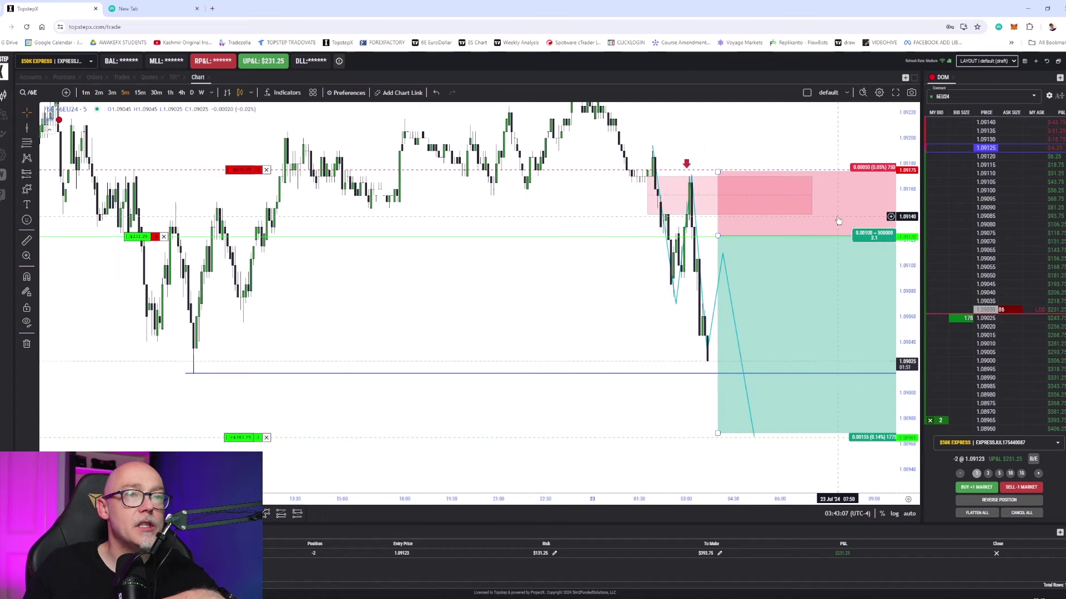
pyautogui.scroll(1, 752, 193)
pyautogui.scroll(1, 752, 192)
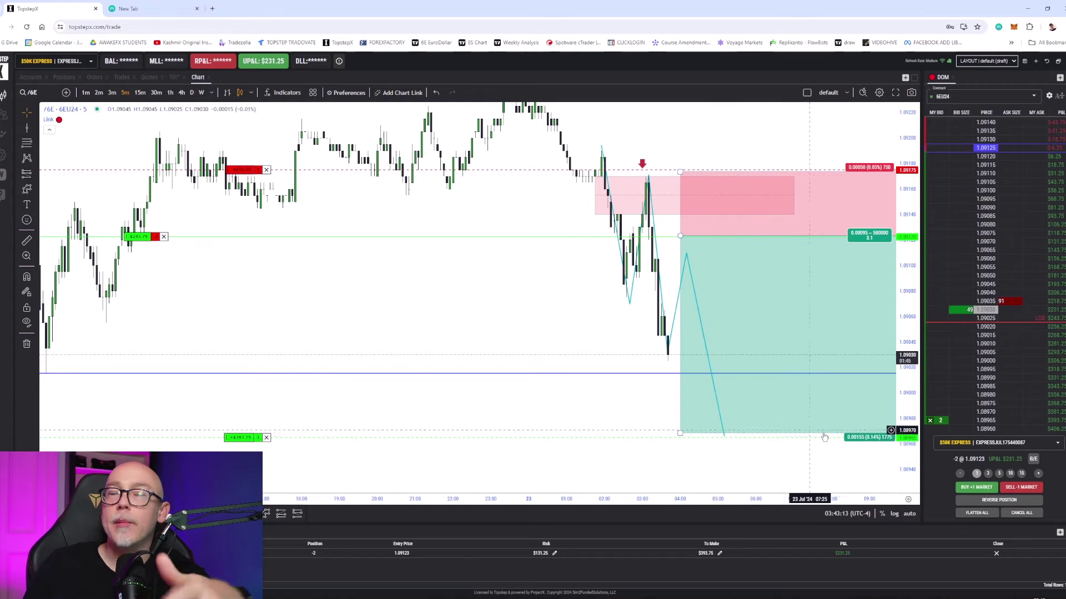
pyautogui.moveTo(516, 326); pyautogui.dragTo(584, 329)
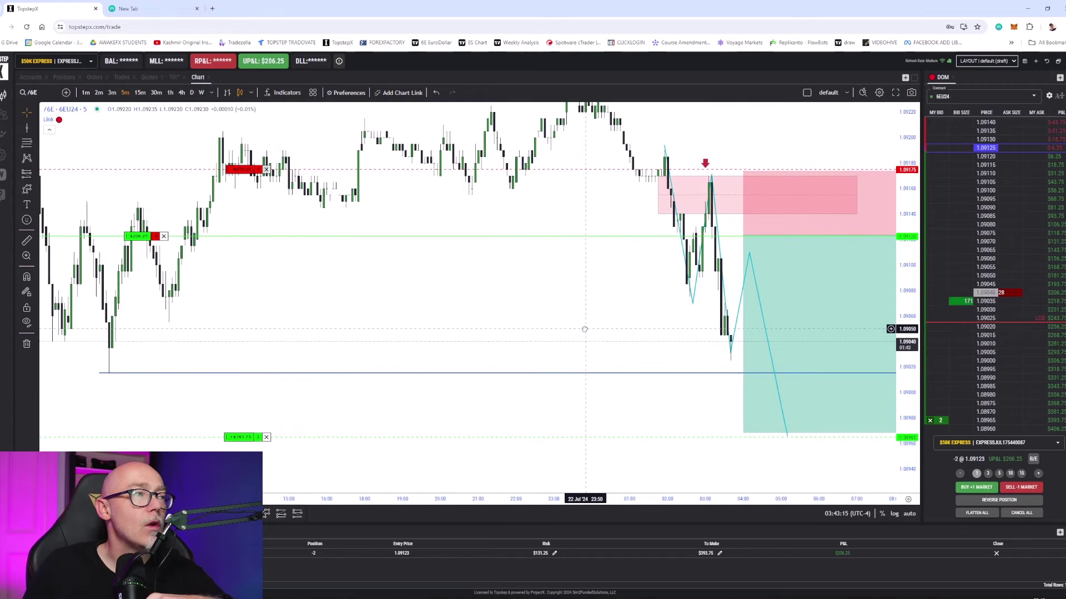
pyautogui.scroll(2, 647, 316)
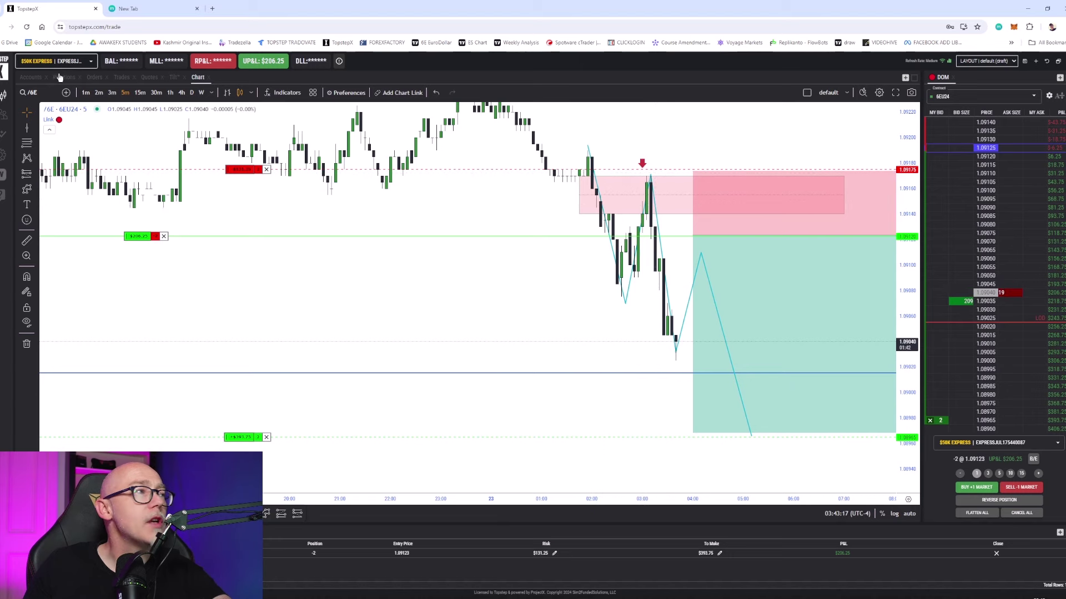
pyautogui.scroll(-1, 692, 229)
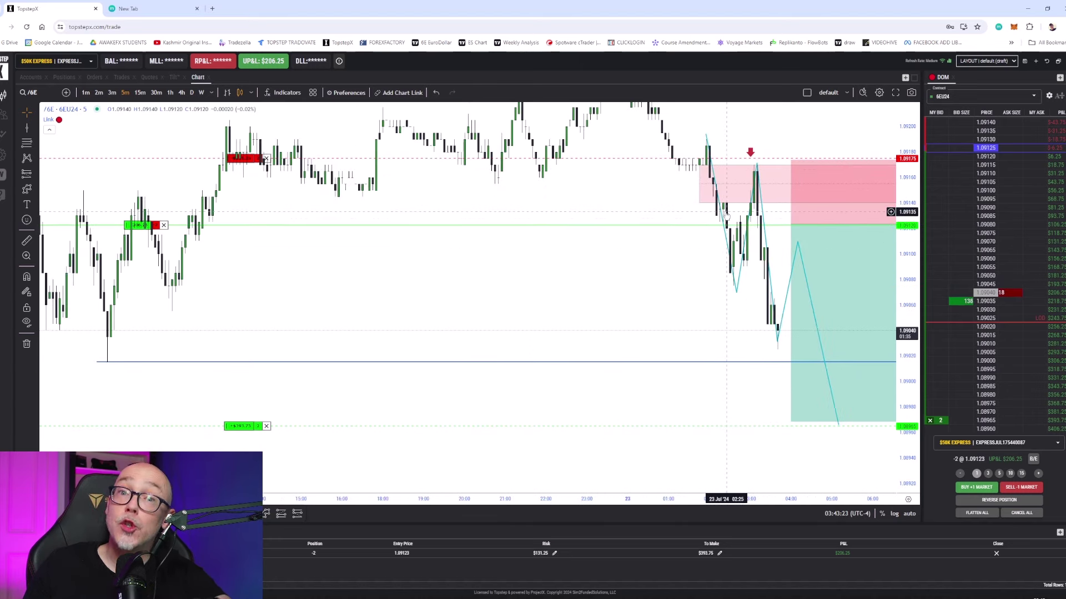
pyautogui.scroll(3, 651, 254)
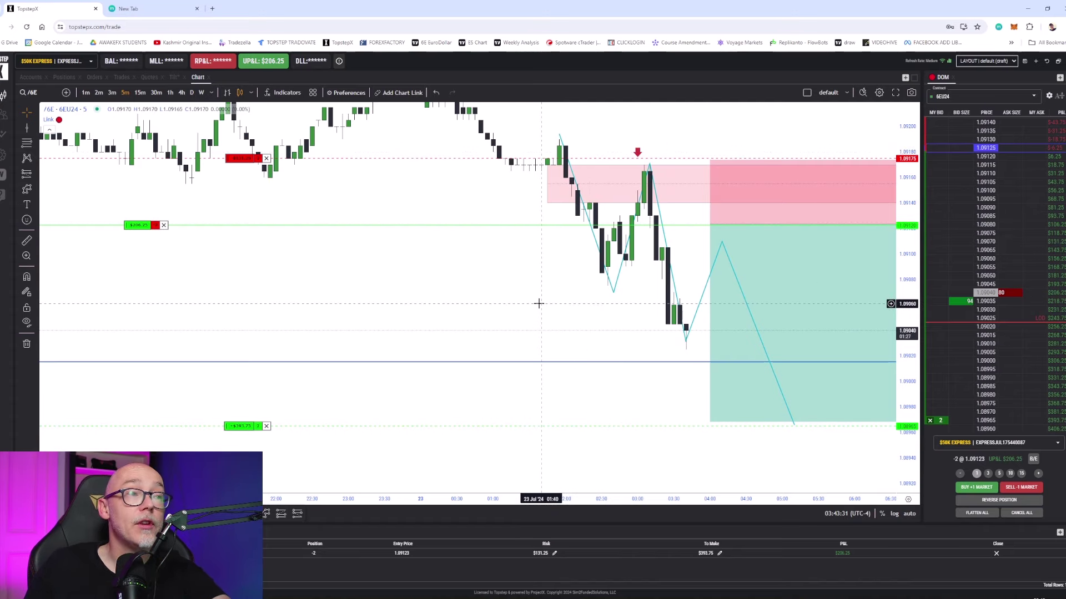
pyautogui.moveTo(539, 303); pyautogui.dragTo(518, 283)
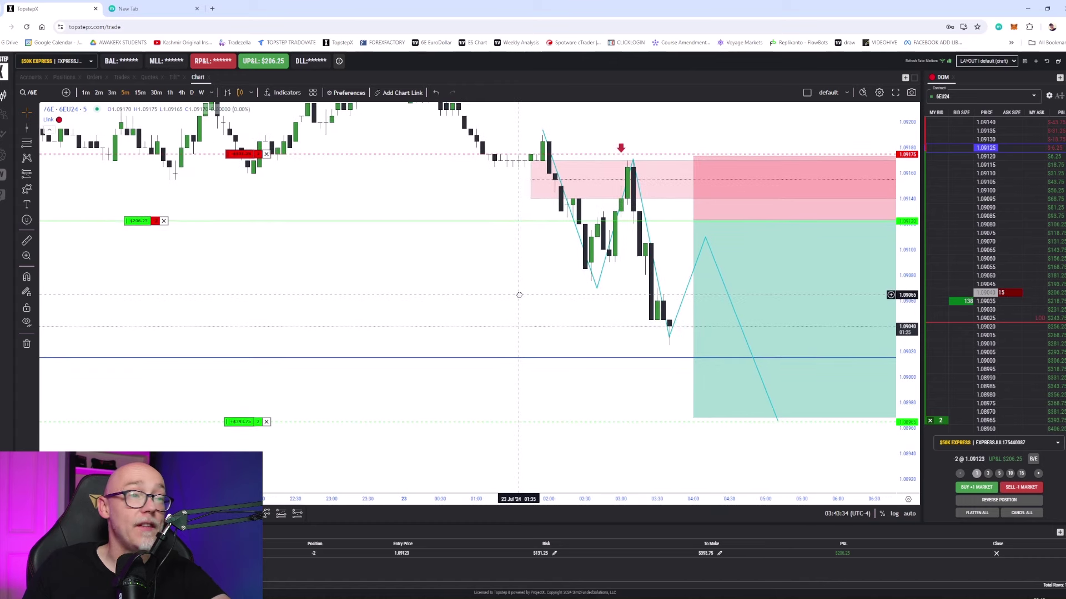
# - Place a magnet emoji just below the profit target and rotate it upright into a U shape
pyautogui.click(27, 220)
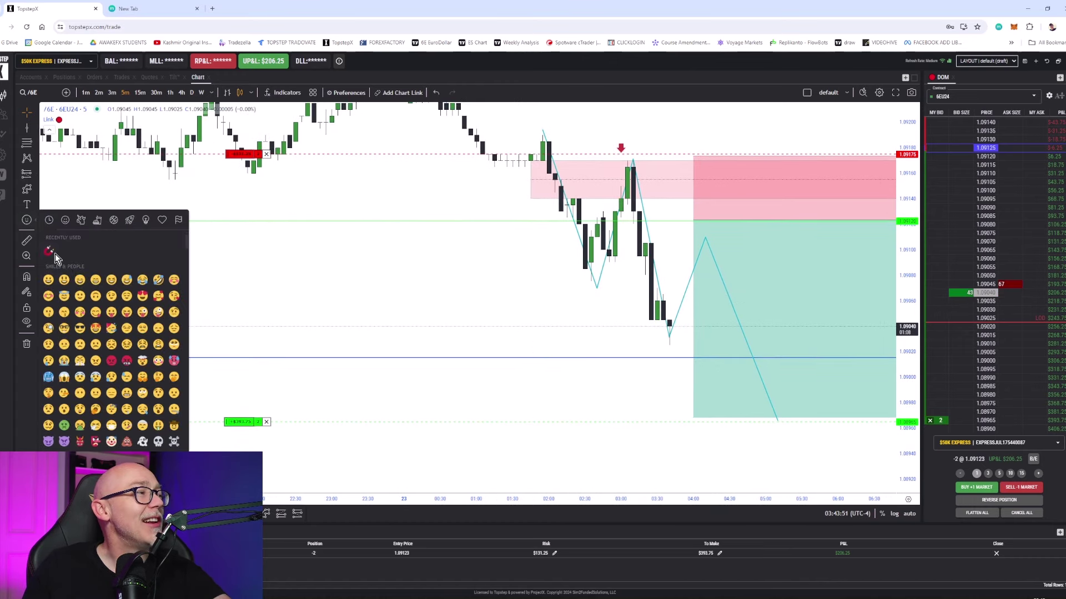
pyautogui.click(49, 252)
pyautogui.click(766, 442)
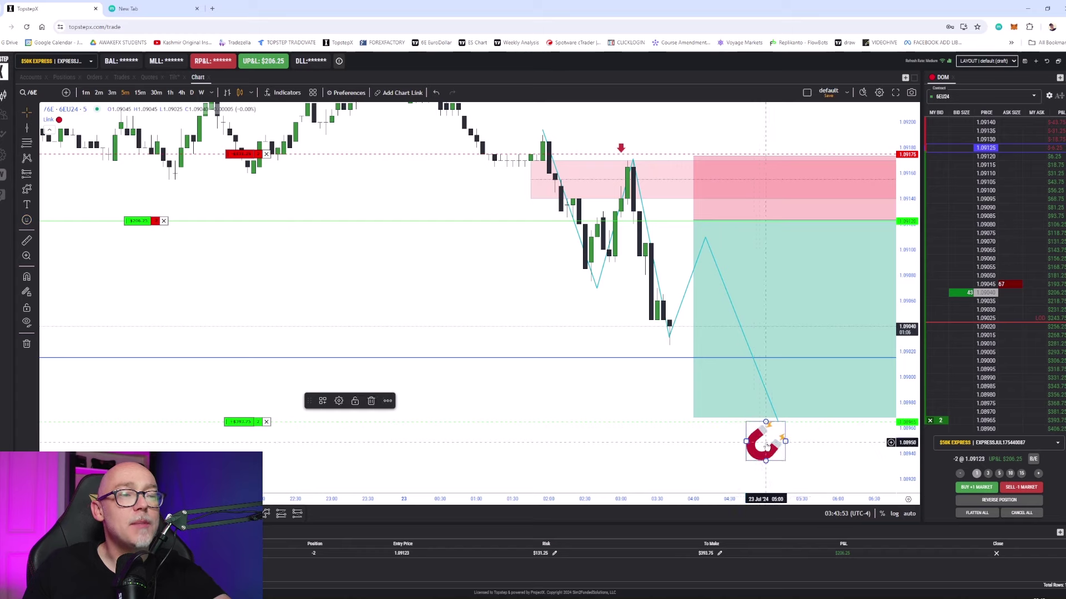
pyautogui.moveTo(783, 441); pyautogui.dragTo(708, 442)
pyautogui.click(740, 443)
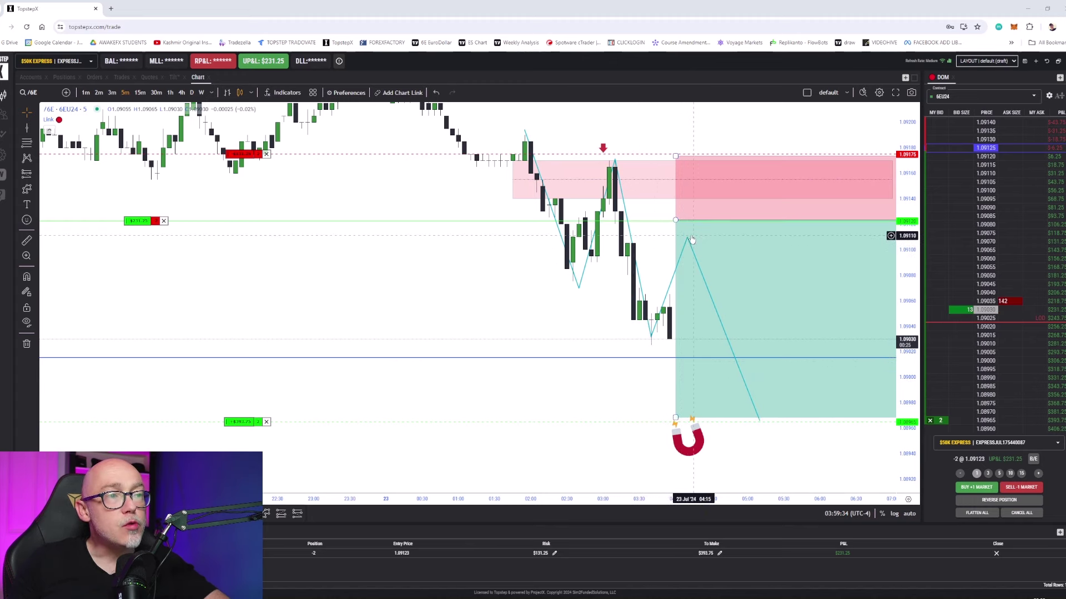
# - Drag the projected path's bounce point up to the short entry level
pyautogui.moveTo(687, 241)
pyautogui.mouseDown()
pyautogui.moveTo(674, 305)
pyautogui.moveTo(694, 221)
pyautogui.mouseUp()
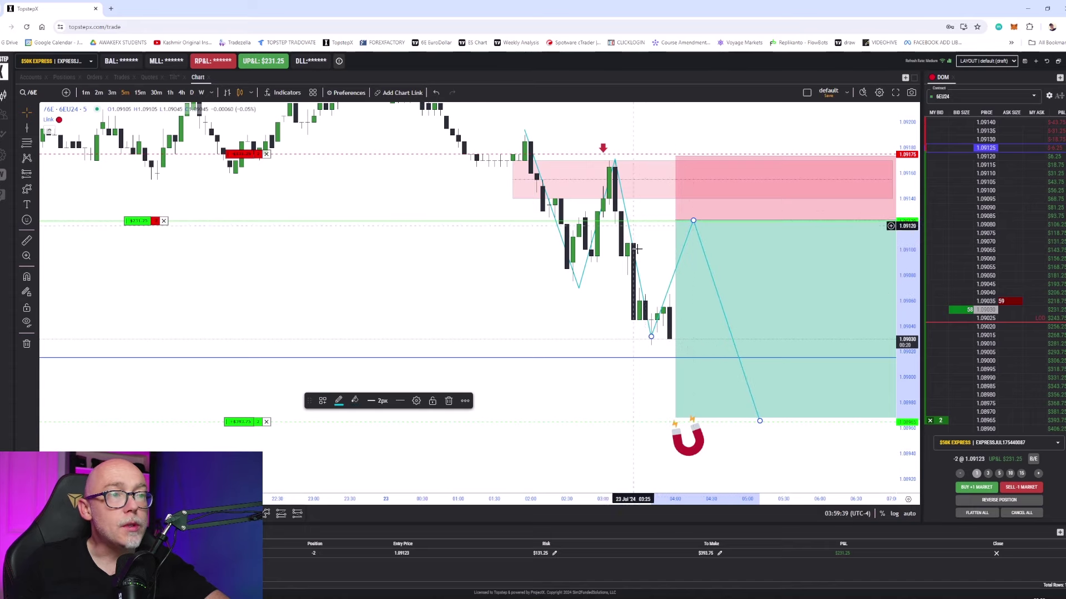
pyautogui.click(609, 148)
pyautogui.click(624, 149)
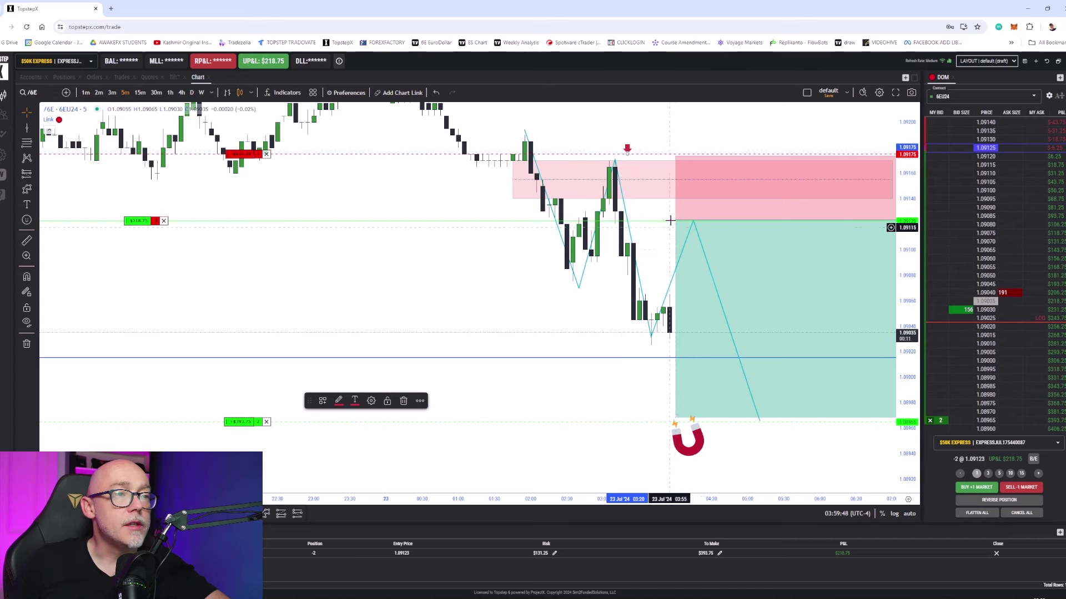
# - In full-screen chart view, draw two fair value gap rectangles from later down-candles
pyautogui.scroll(-3, 605, 275)
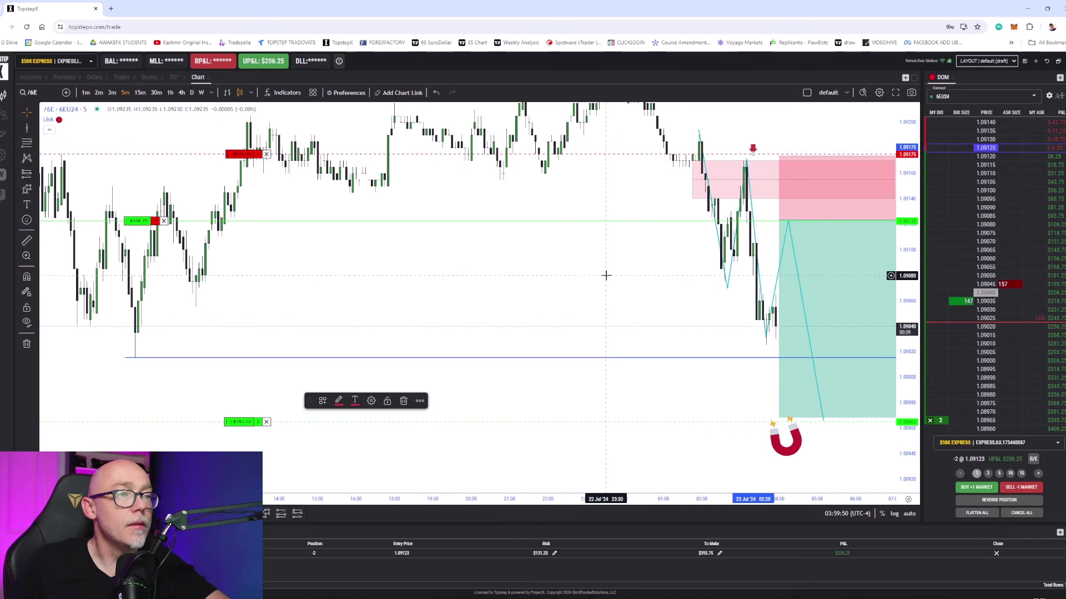
pyautogui.hotkey('shift', 'f')
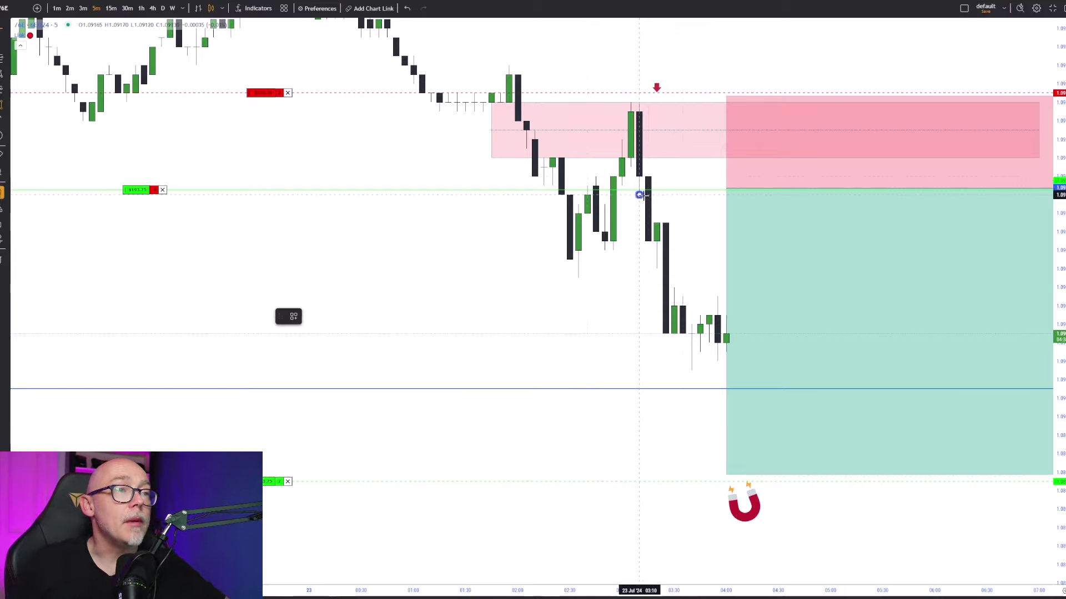
pyautogui.moveTo(639, 195)
pyautogui.mouseDown()
pyautogui.moveTo(658, 221)
pyautogui.moveTo(830, 224)
pyautogui.mouseUp()
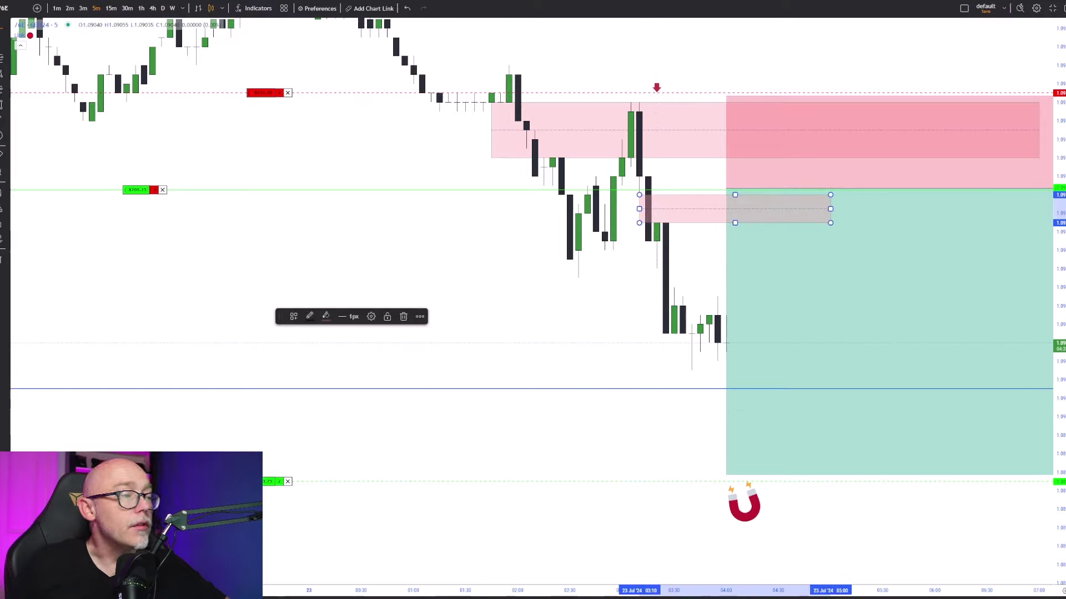
pyautogui.click(609, 323)
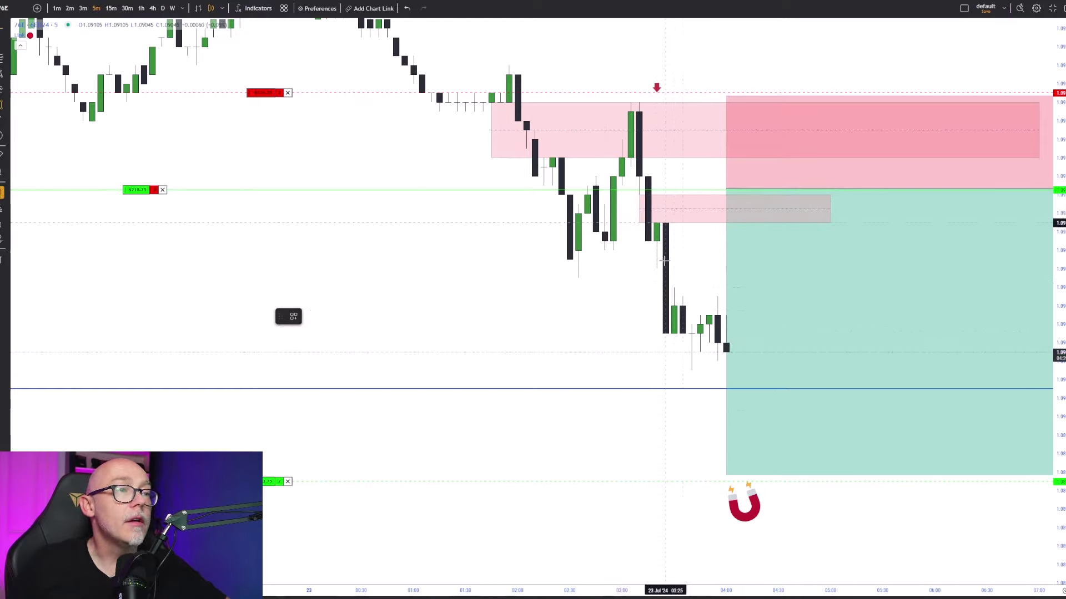
pyautogui.moveTo(657, 269)
pyautogui.mouseDown()
pyautogui.moveTo(661, 225)
pyautogui.moveTo(674, 287)
pyautogui.moveTo(917, 278)
pyautogui.mouseUp()
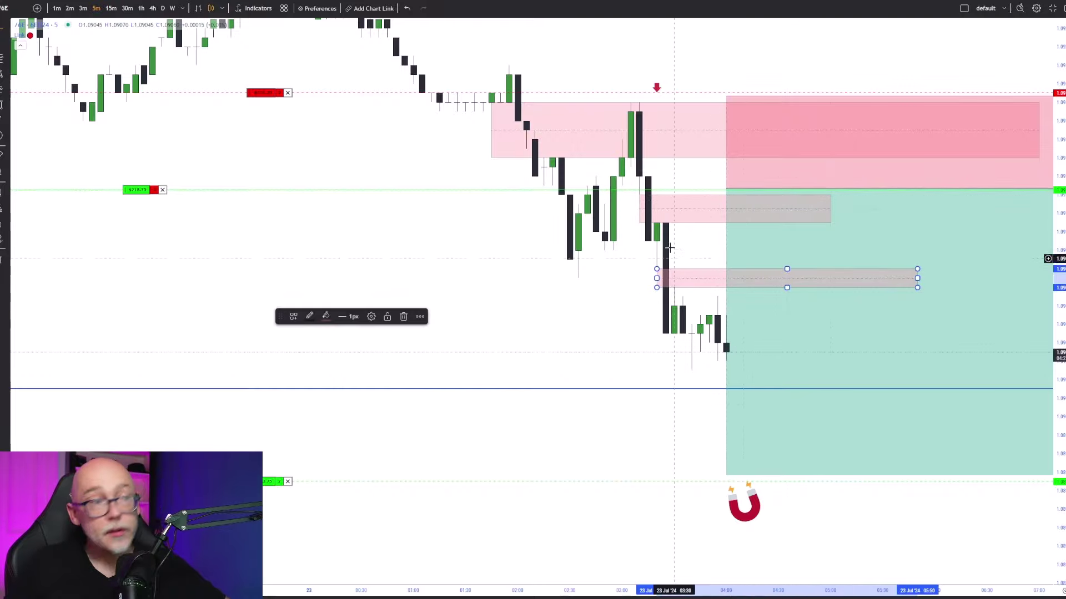
pyautogui.scroll(-3, 644, 349)
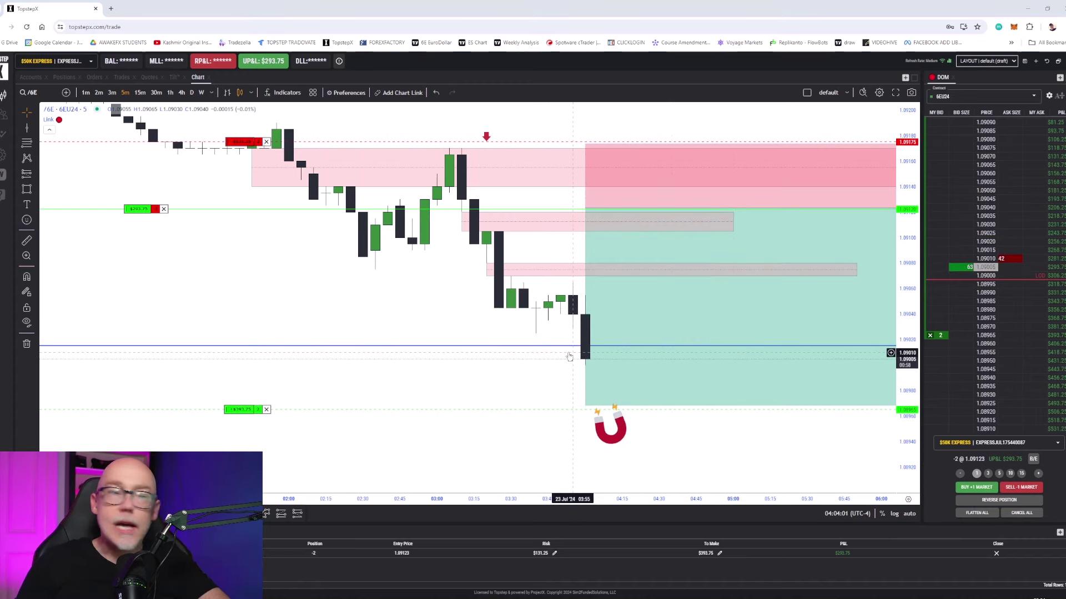
# - Adjust the risk/reward box's profit target so it extends down to the magnet
pyautogui.scroll(-4, 570, 356)
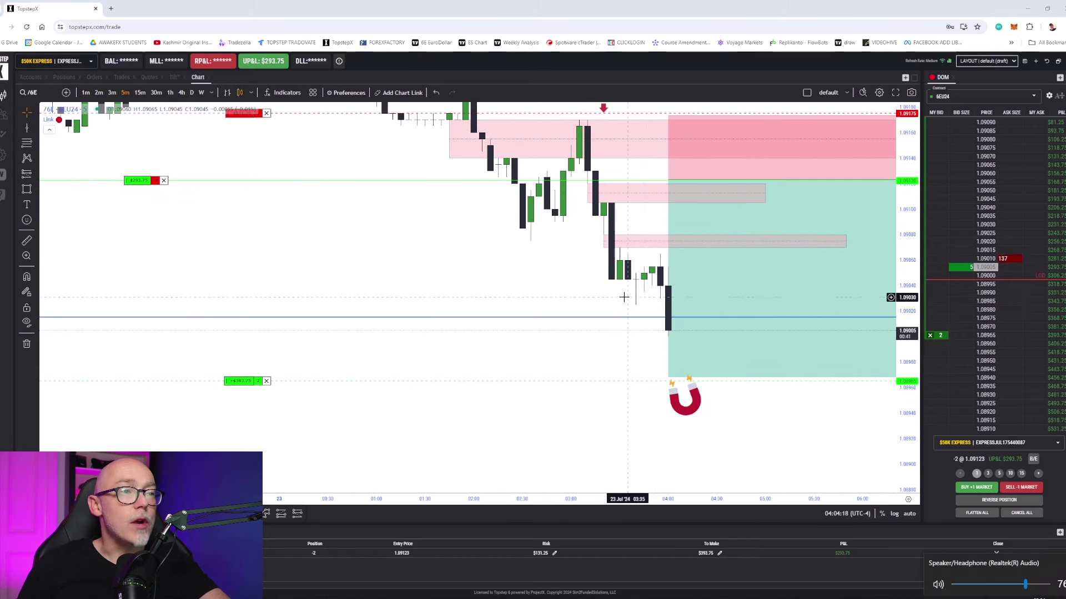
pyautogui.scroll(-2, 624, 297)
pyautogui.scroll(-3, 624, 298)
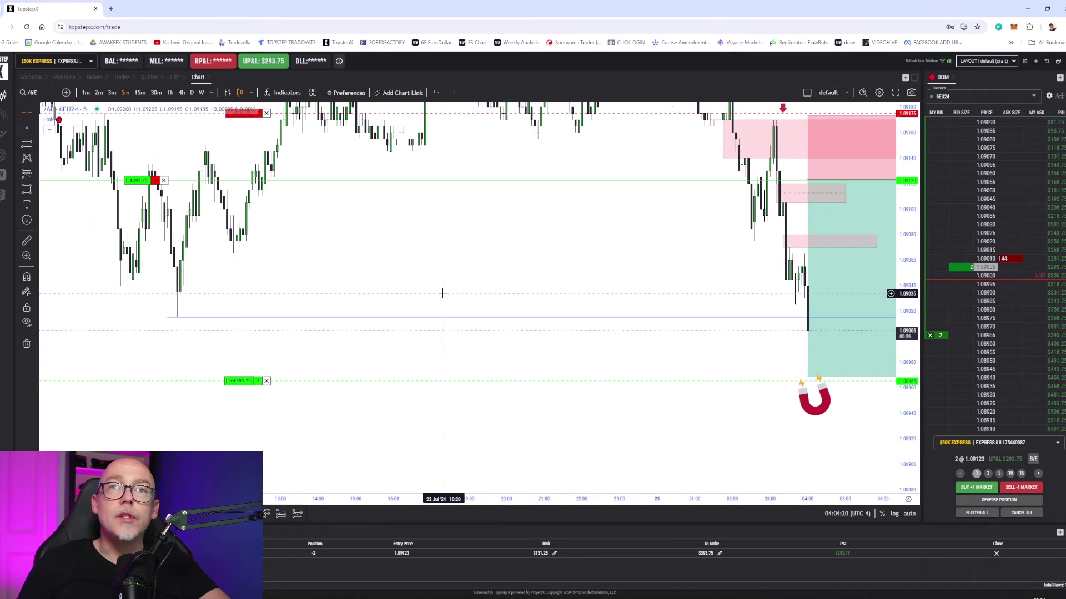
pyautogui.scroll(5, 637, 311)
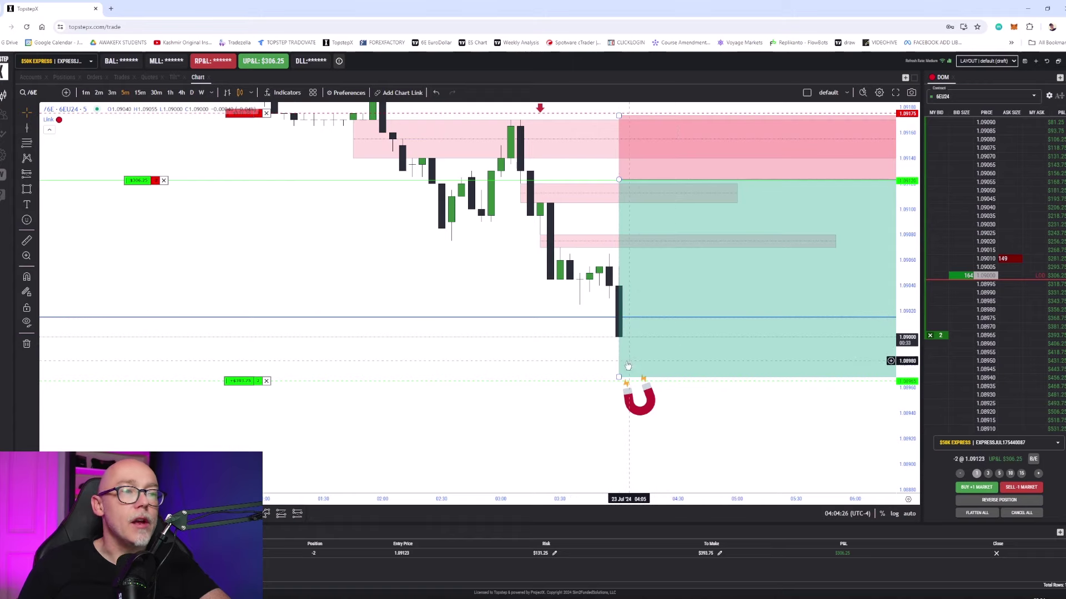
pyautogui.moveTo(619, 378); pyautogui.dragTo(619, 320)
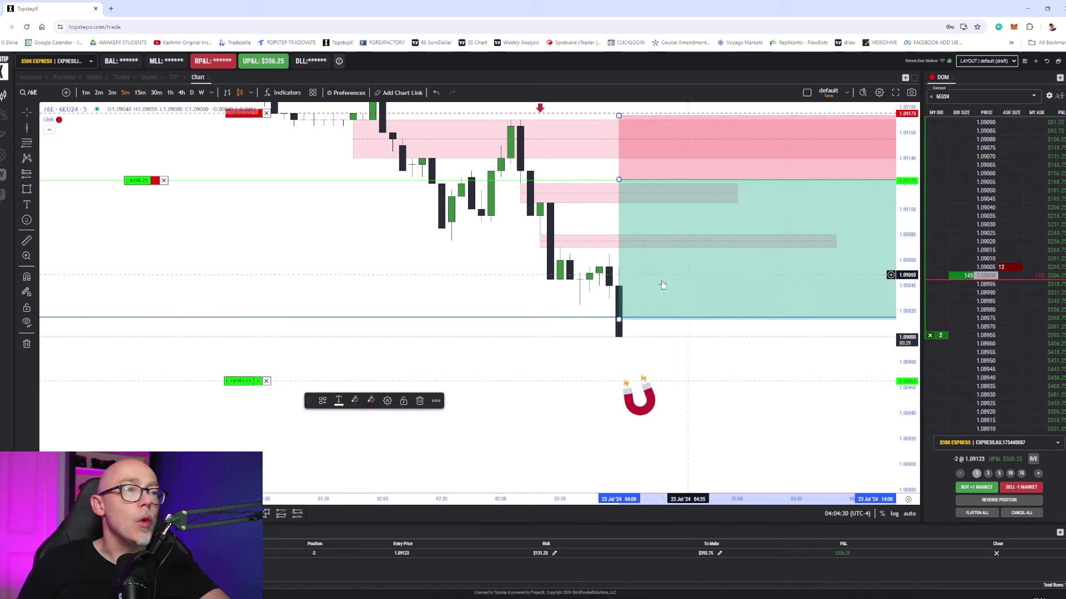
pyautogui.moveTo(618, 321); pyautogui.dragTo(614, 370)
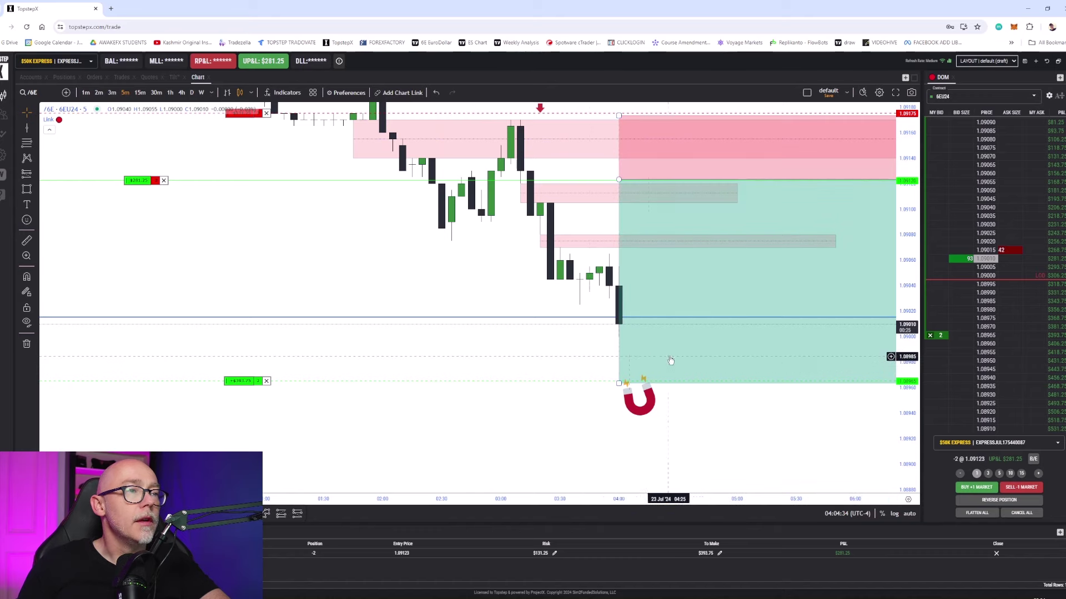
# - Move the risk/reward box left to the entry bar in full screen, then restore the trading layout
pyautogui.hotkey('shift', 'f')
pyautogui.moveTo(664, 233); pyautogui.dragTo(593, 232)
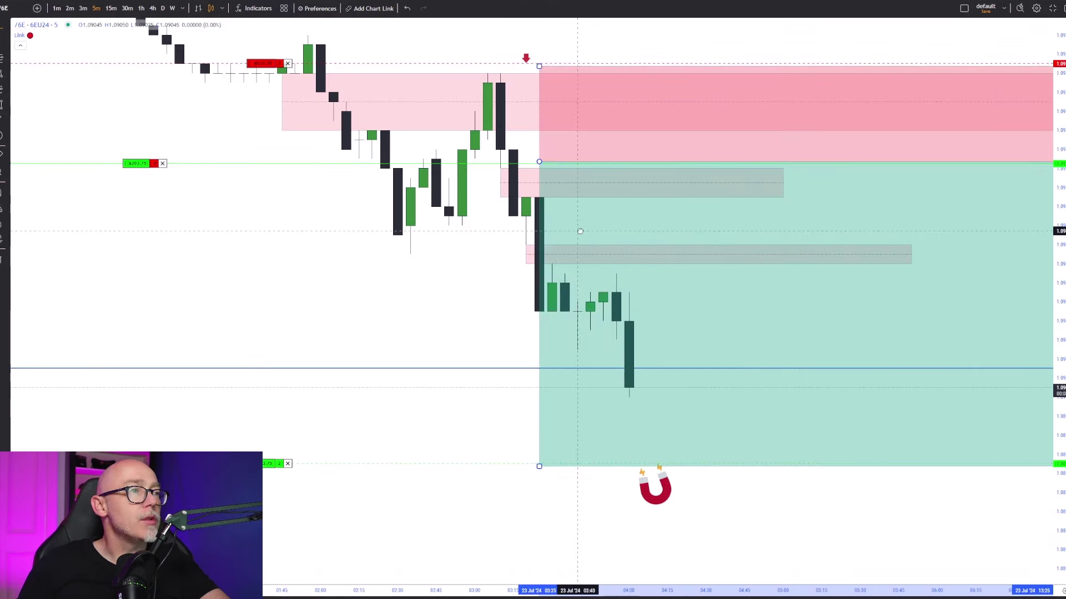
pyautogui.moveTo(580, 231); pyautogui.dragTo(547, 231)
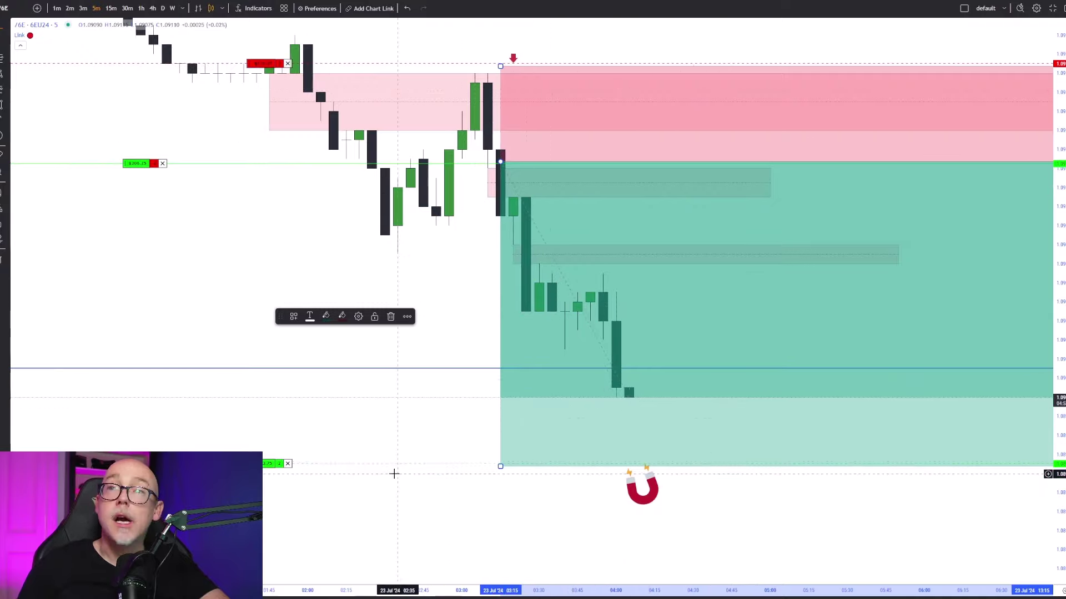
pyautogui.moveTo(418, 485); pyautogui.dragTo(462, 488)
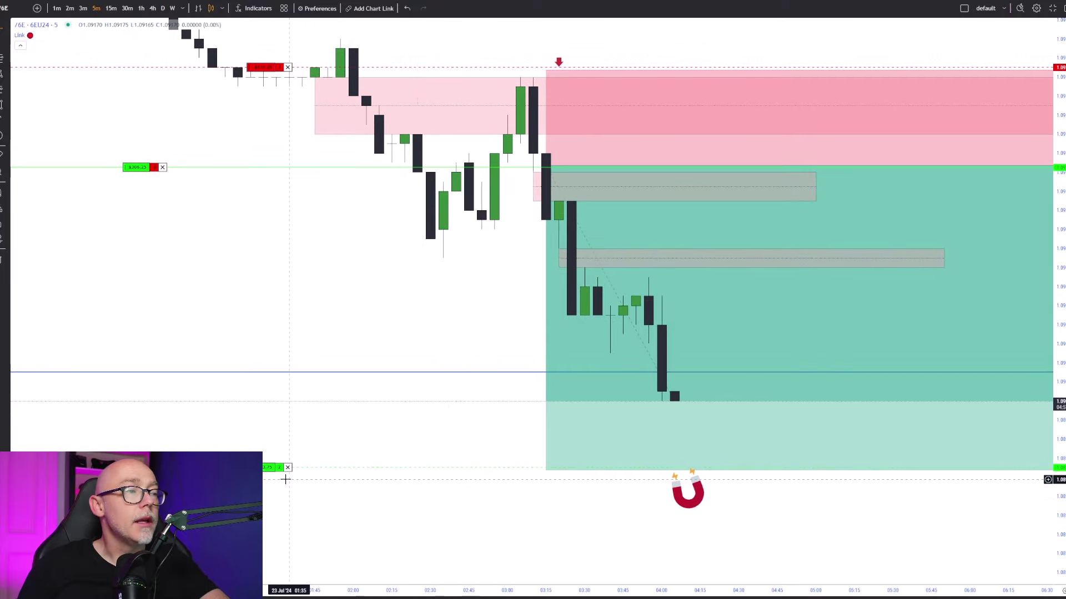
pyautogui.click(813, 452)
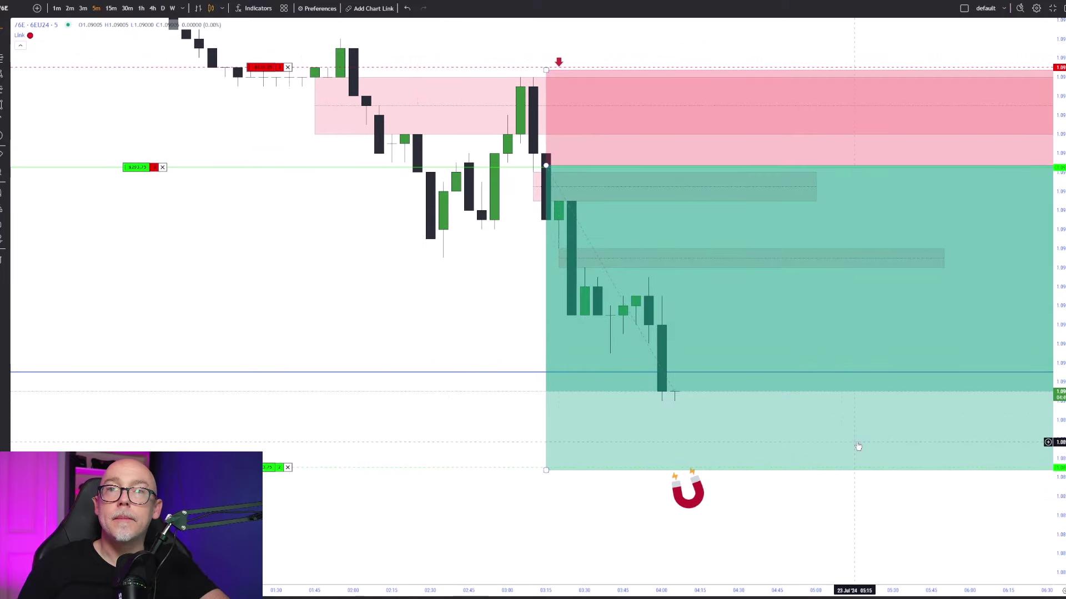
pyautogui.press('Escape')
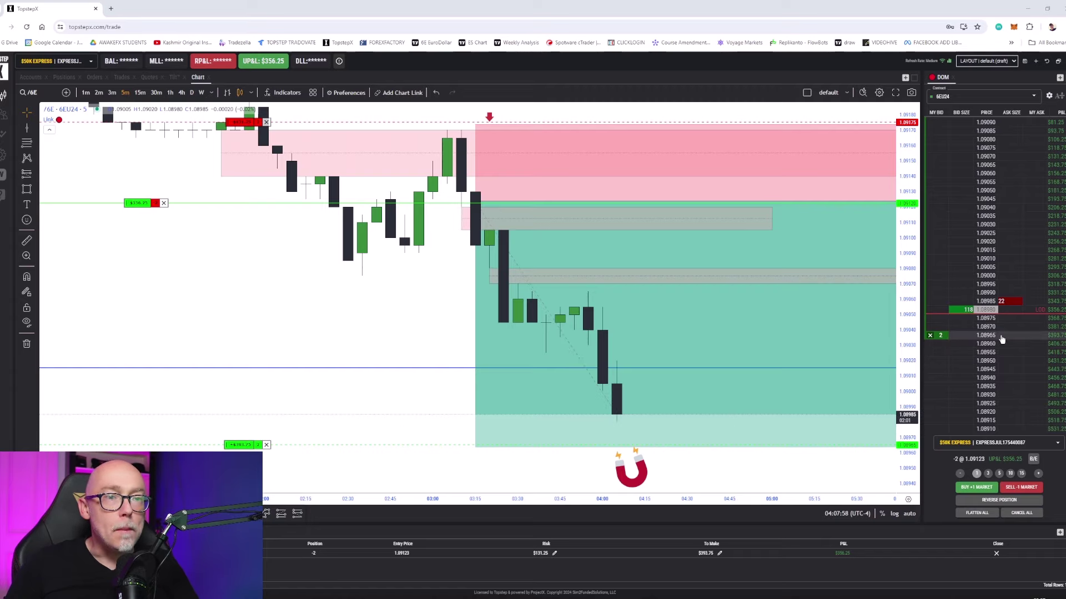
# - Nudge the magnet marker slightly right beneath the profit target
pyautogui.moveTo(445, 316)
pyautogui.mouseDown()
pyautogui.moveTo(452, 274)
pyautogui.moveTo(438, 245)
pyautogui.mouseUp()
pyautogui.click(611, 404)
pyautogui.click(654, 435)
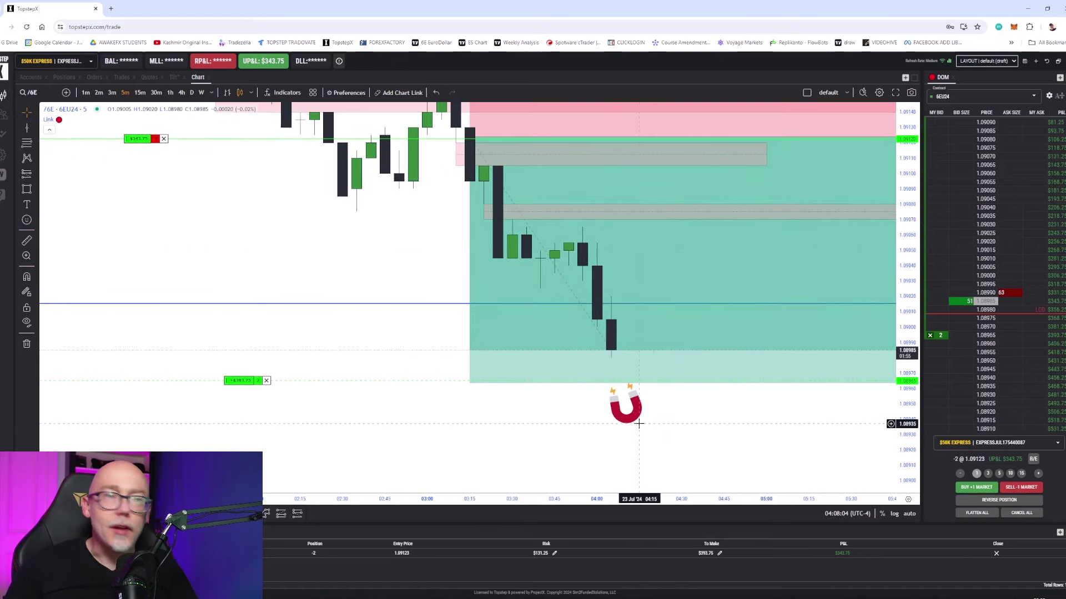
pyautogui.click(638, 422)
pyautogui.moveTo(638, 422); pyautogui.dragTo(648, 426)
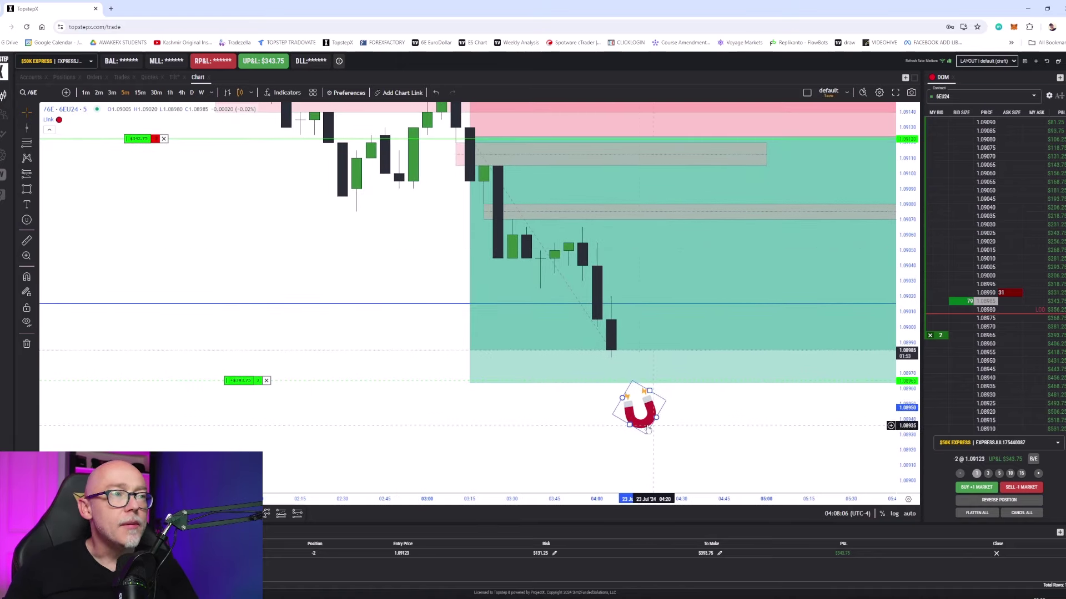
# - Check the FVG zone, risk/reward box and magnet drawings, then deselect everything
pyautogui.click(470, 164)
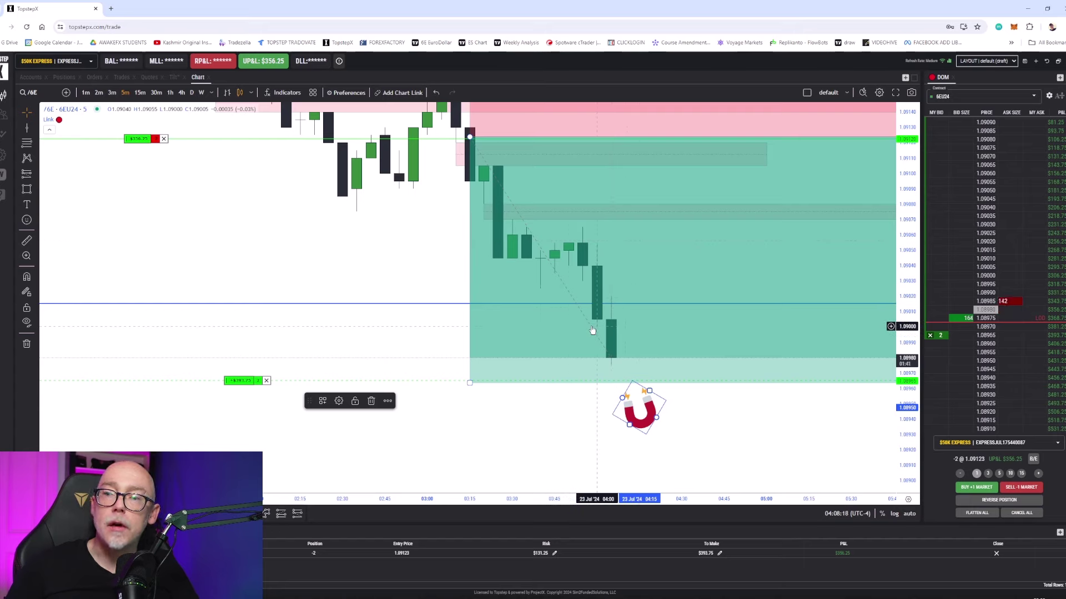
pyautogui.click(686, 425)
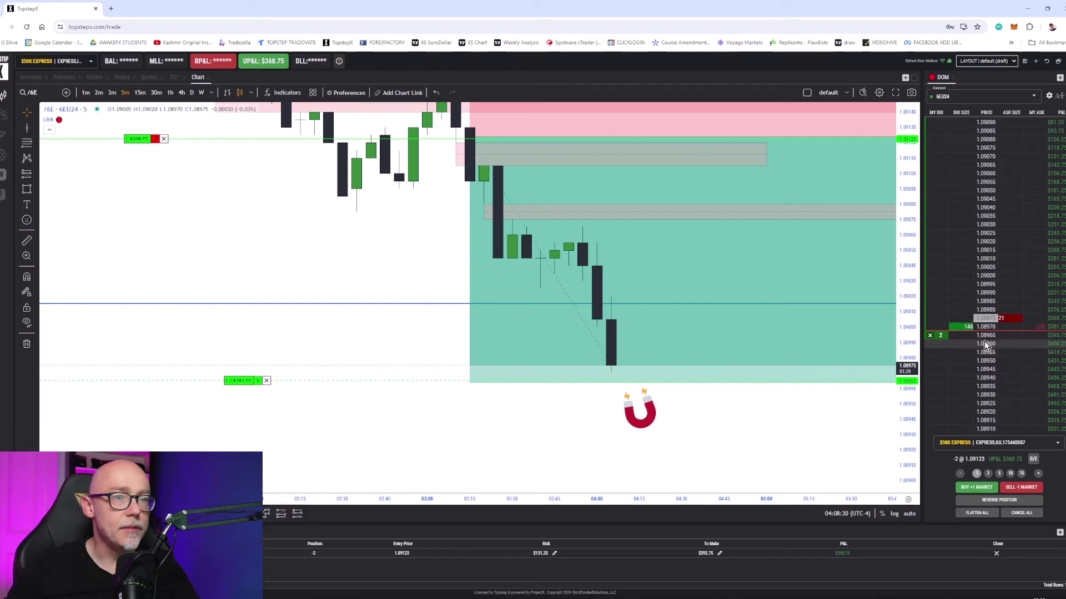
pyautogui.click(588, 138)
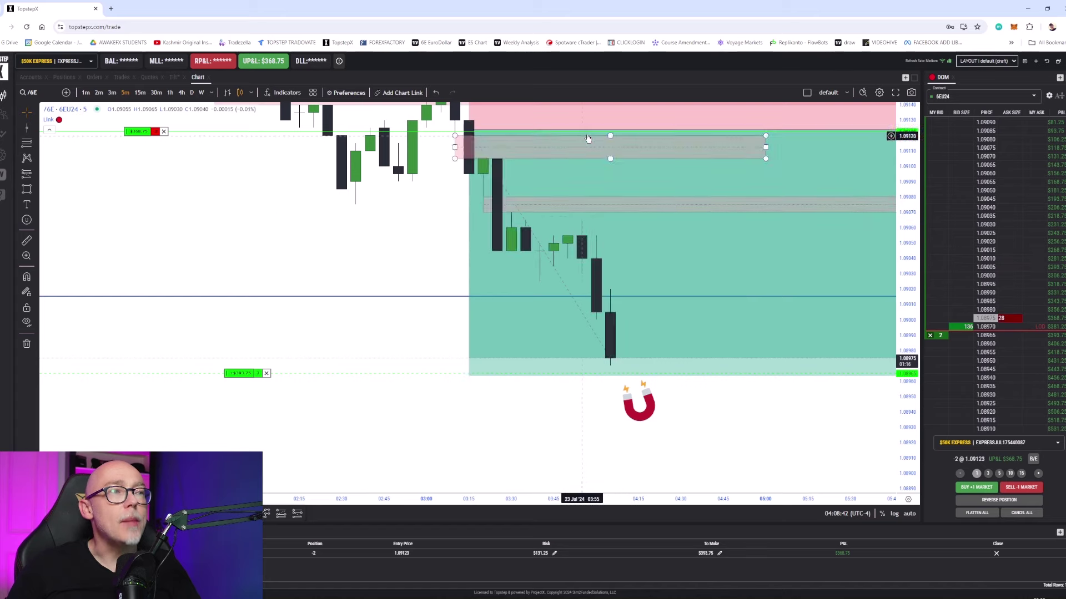
pyautogui.click(617, 134)
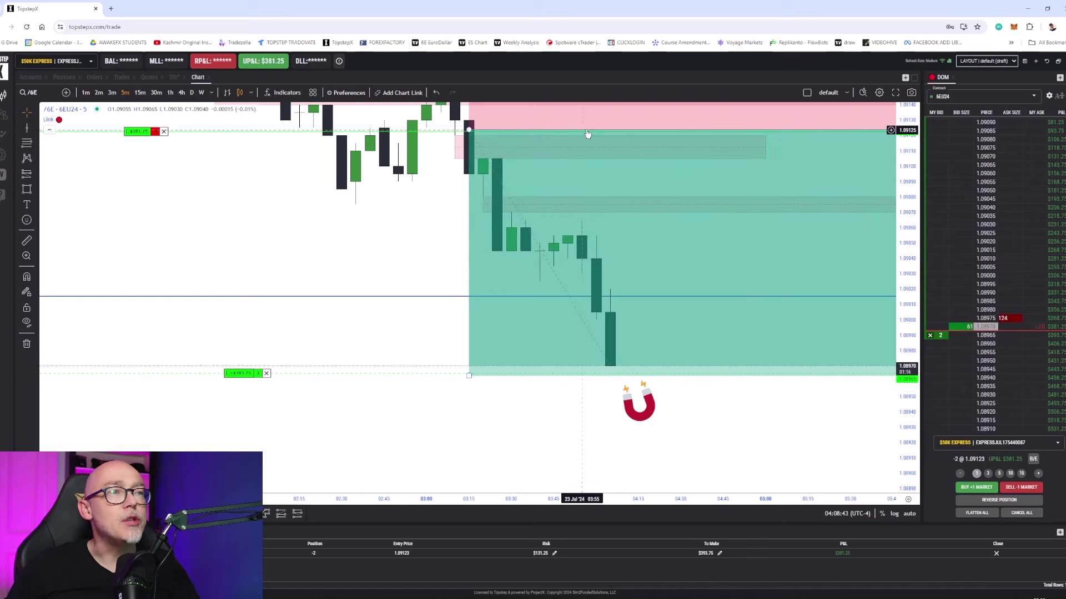
pyautogui.click(618, 134)
pyautogui.click(641, 421)
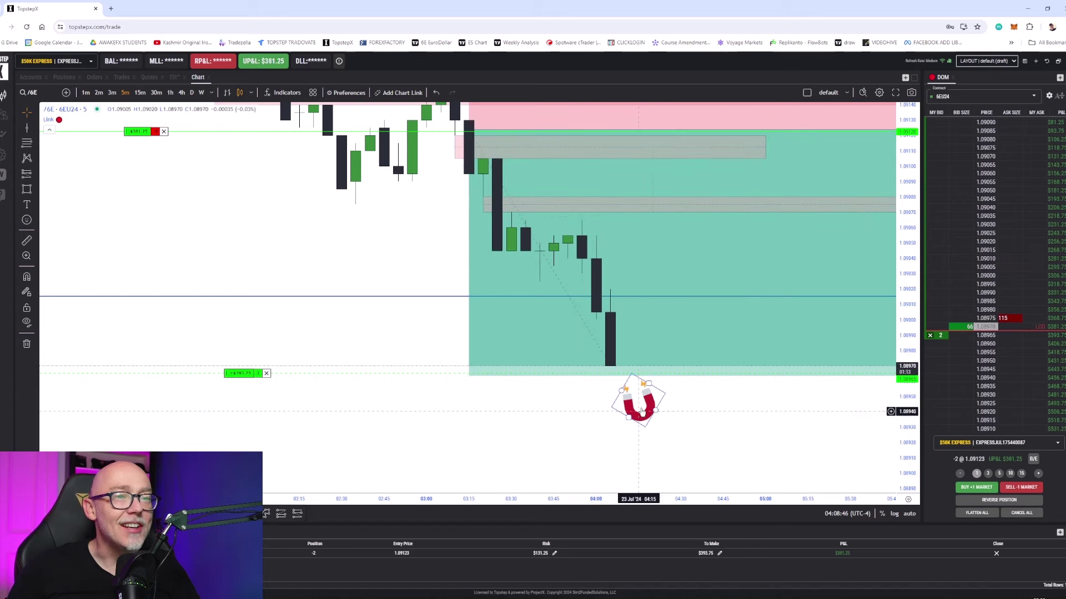
pyautogui.press('Escape')
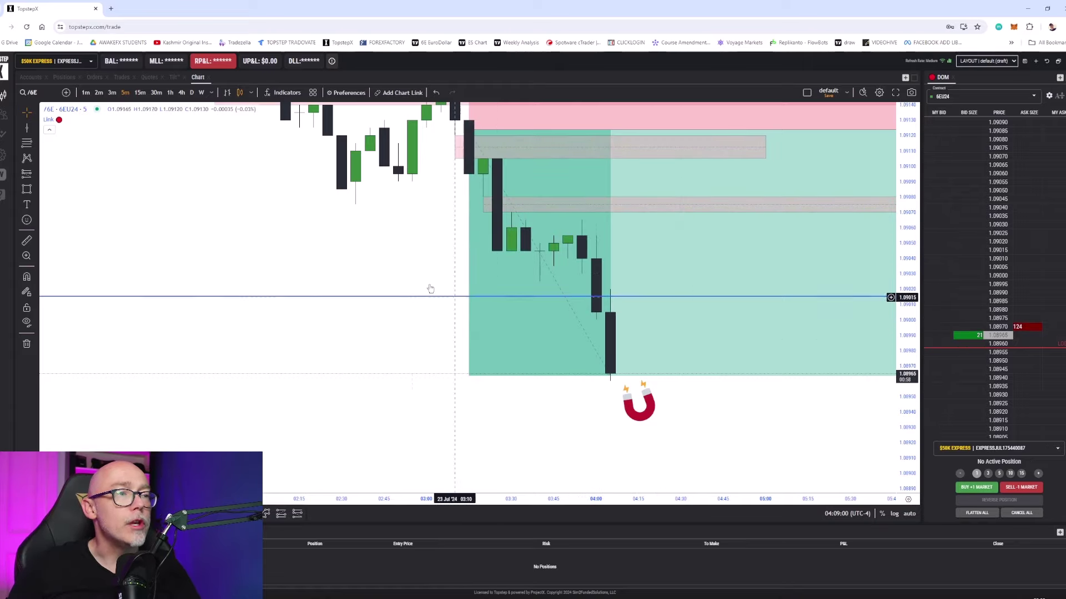
# - Reposition the chart and compress the price scale, leaving room on the right
pyautogui.moveTo(387, 250); pyautogui.dragTo(398, 277)
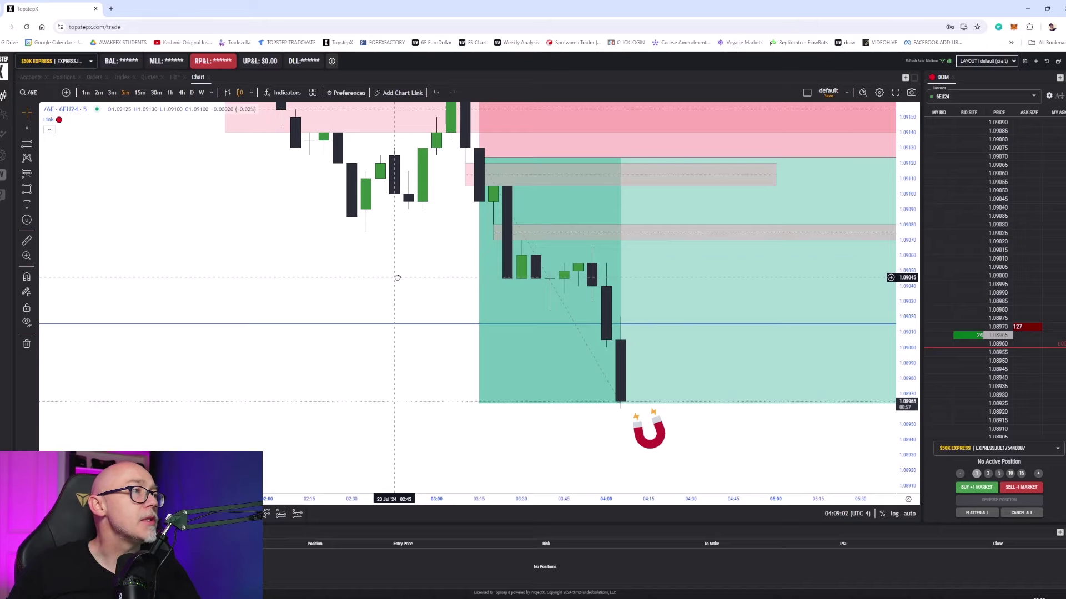
pyautogui.scroll(-1, 562, 262)
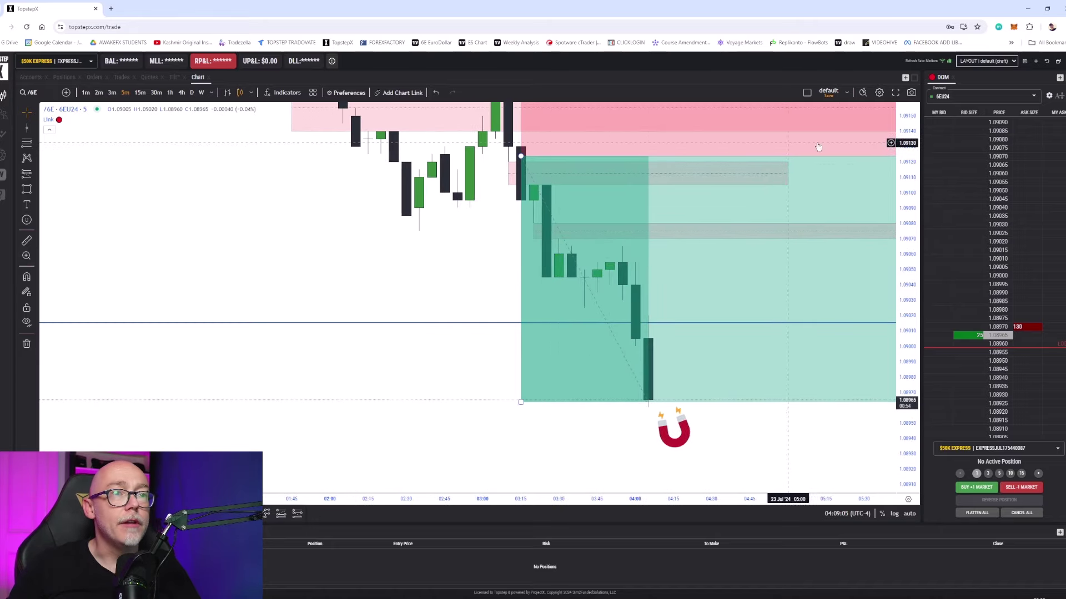
pyautogui.moveTo(914, 148); pyautogui.dragTo(911, 161)
pyautogui.scroll(-2, 726, 186)
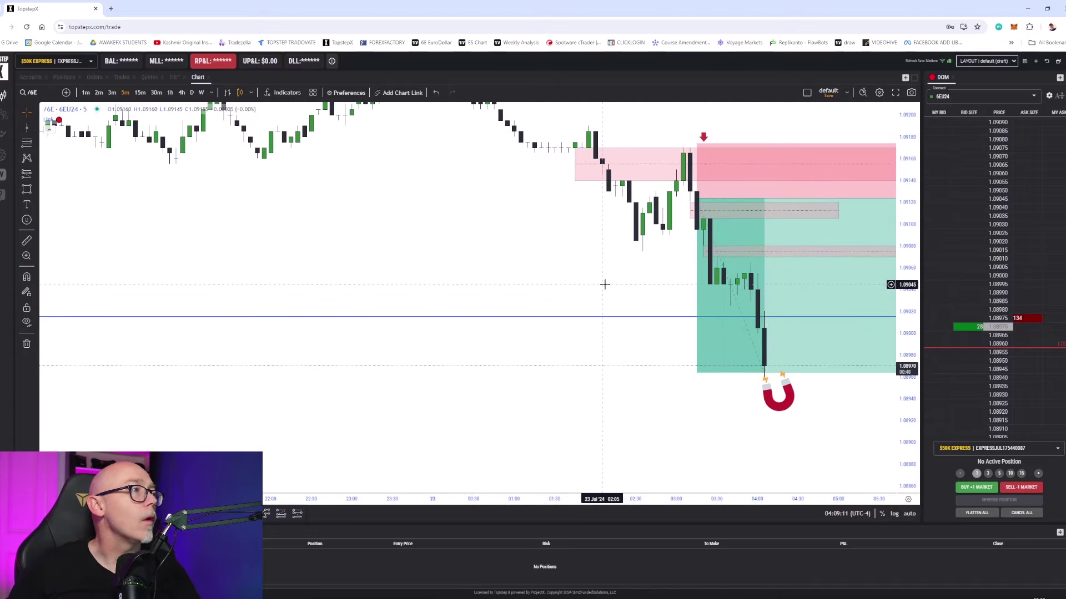
pyautogui.moveTo(605, 284); pyautogui.dragTo(549, 281)
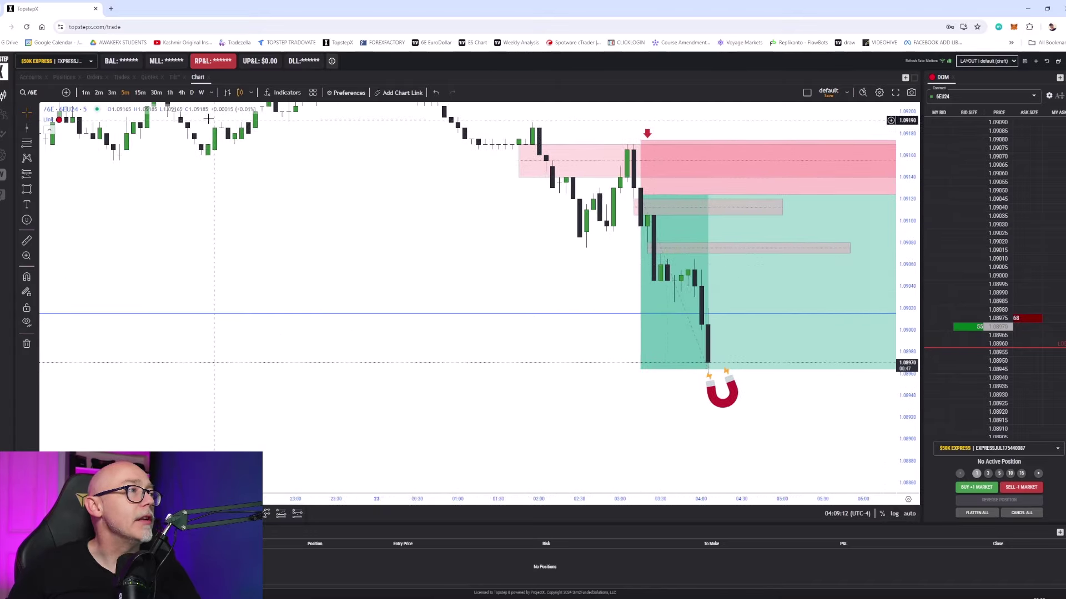
# - Switch the 6E chart to 1-hour candles and draw a horizontal line at the target price
pyautogui.click(170, 93)
pyautogui.scroll(-1, 876, 172)
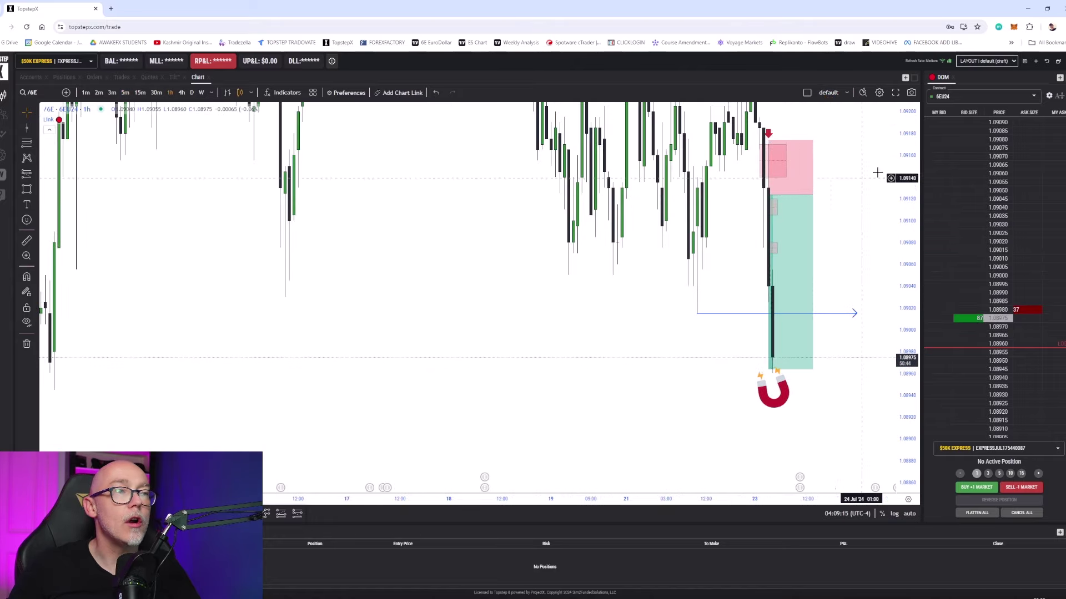
pyautogui.moveTo(908, 152); pyautogui.dragTo(911, 278)
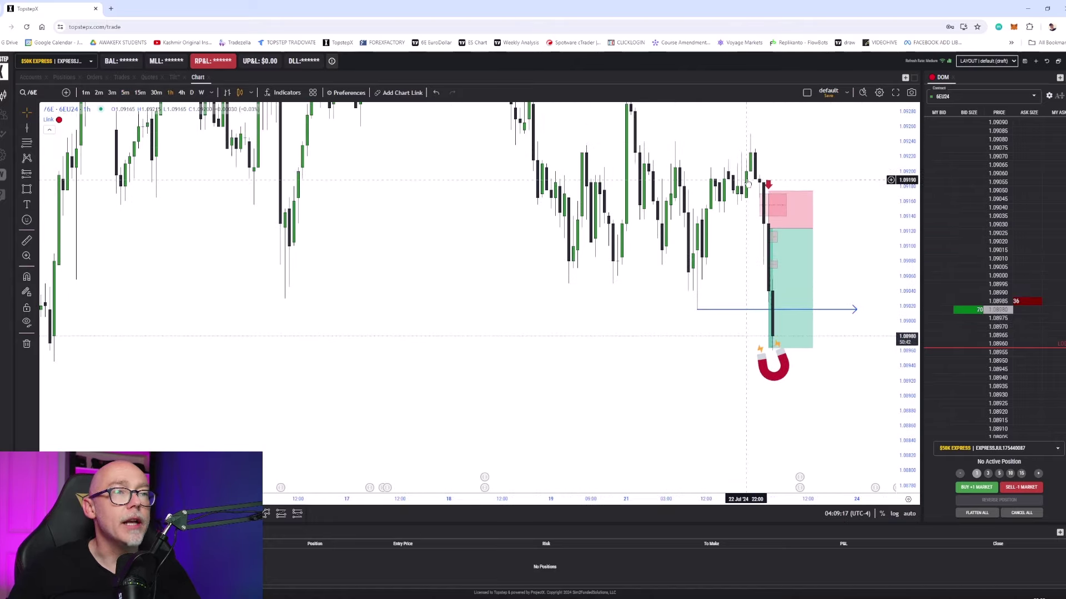
pyautogui.scroll(-1, 746, 254)
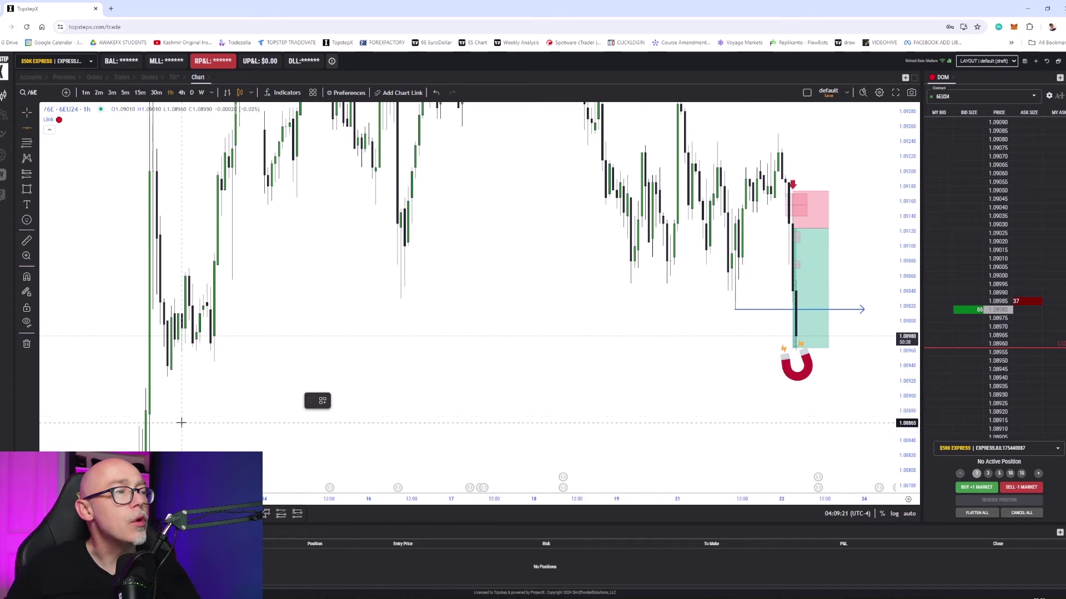
pyautogui.click(158, 344)
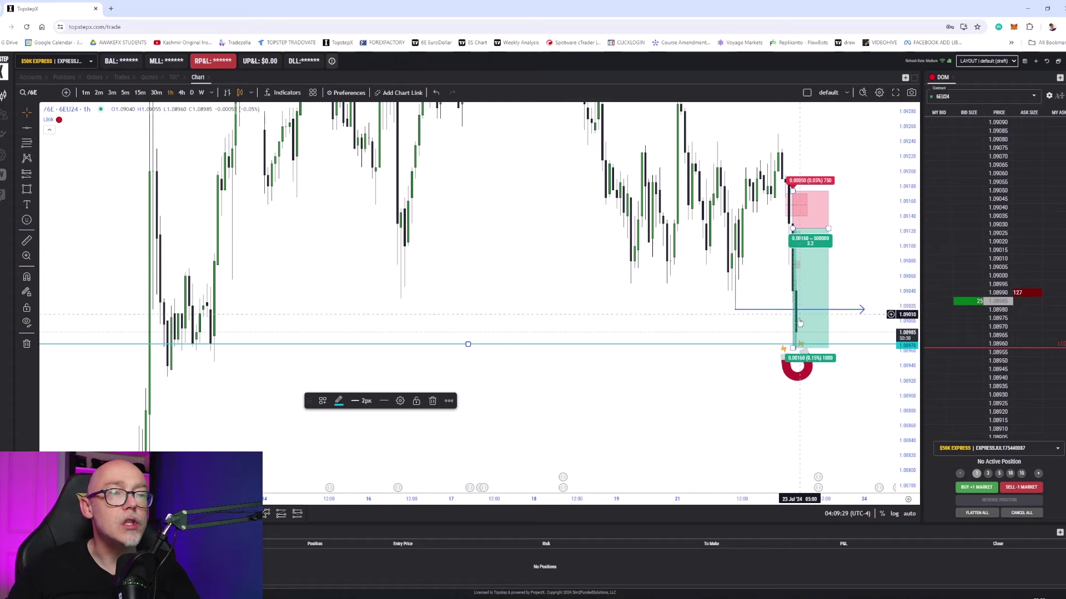
pyautogui.moveTo(853, 455); pyautogui.dragTo(842, 460)
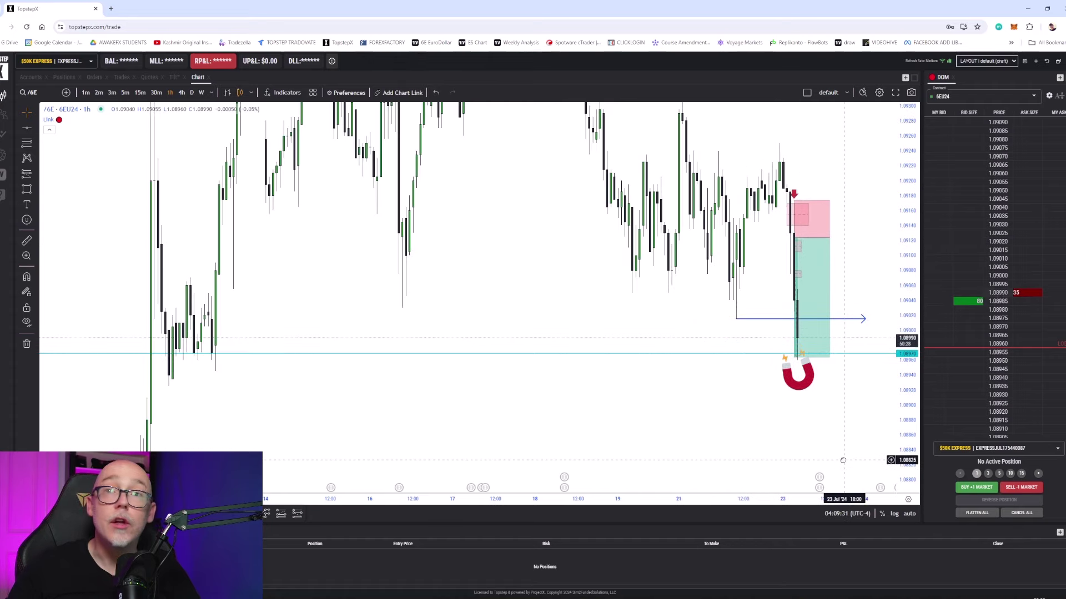